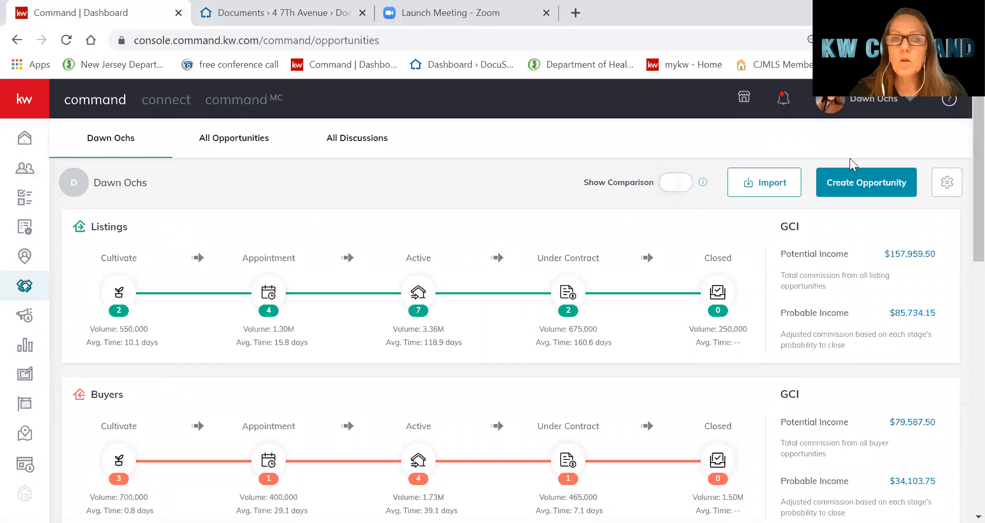
Create a new contact in Contacts using the seller's full name
{"action": "left_click", "coordinate": [25, 168]}
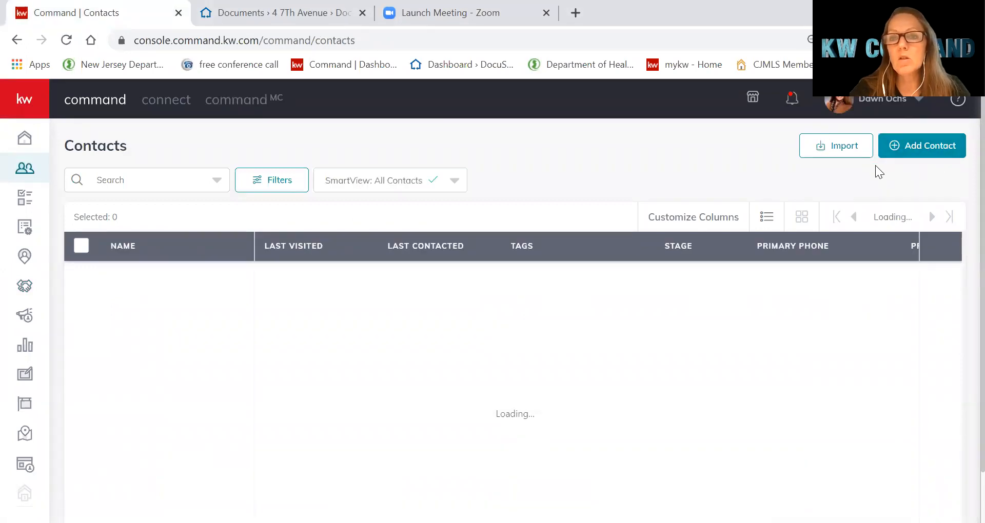
{"action": "left_click", "coordinate": [918, 151]}
{"action": "left_click", "coordinate": [405, 167]}
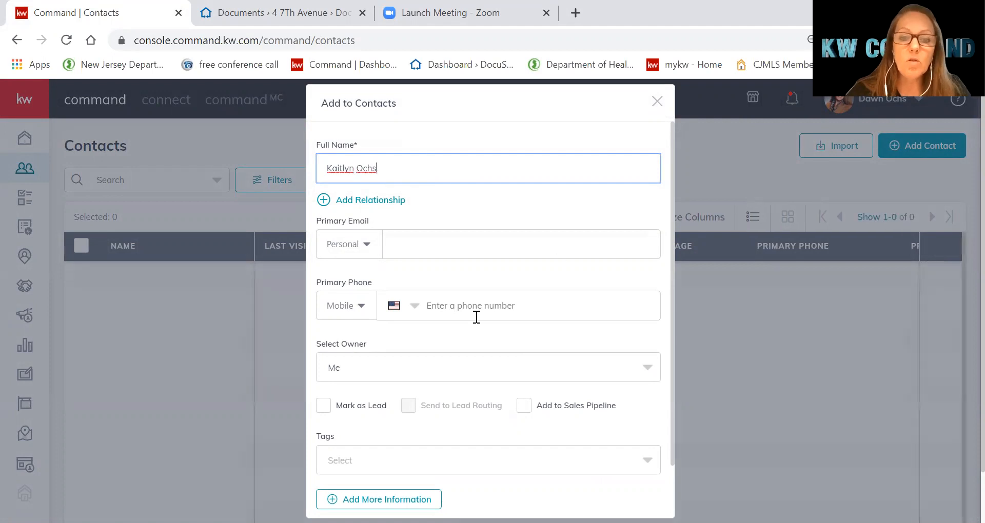
{"action": "scroll", "coordinate": [462, 354], "scroll_direction": "down", "scroll_amount": 3}
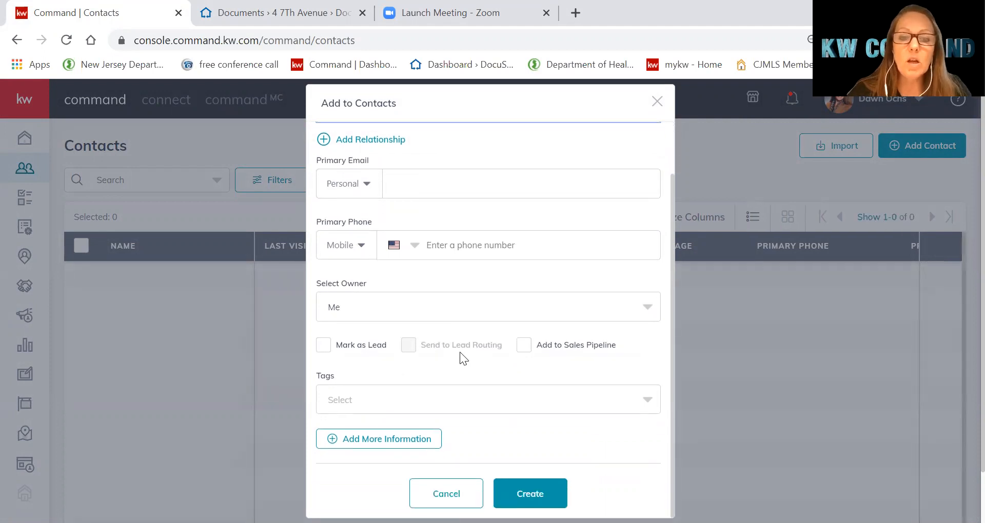
{"action": "left_click", "coordinate": [524, 495]}
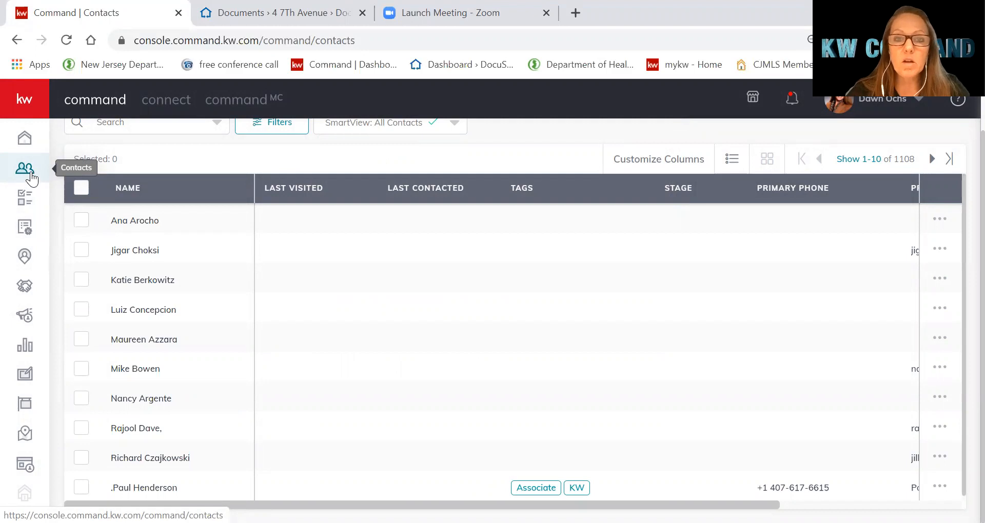
Start an opportunity with West Monmouth market center, Listing type, and the new seller as client
{"action": "left_click", "coordinate": [32, 291]}
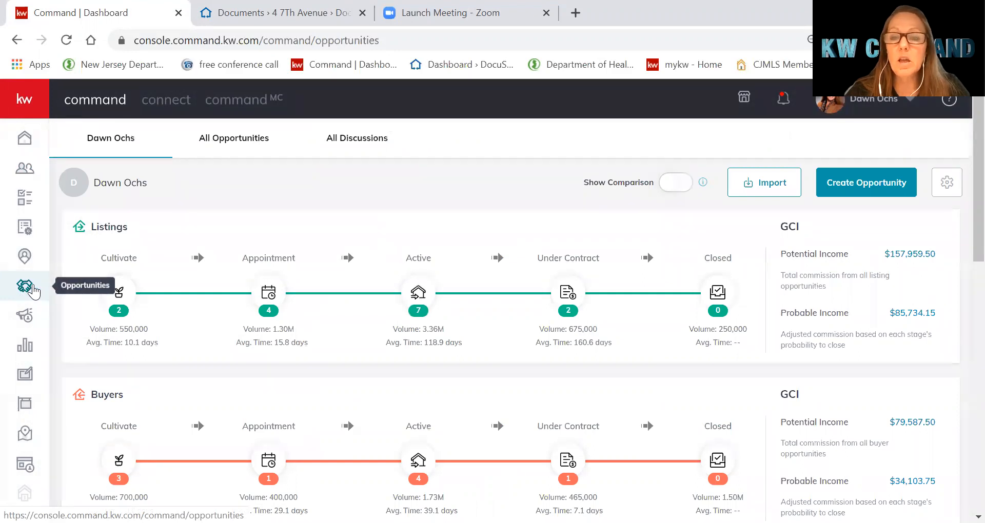
{"action": "left_click", "coordinate": [850, 189]}
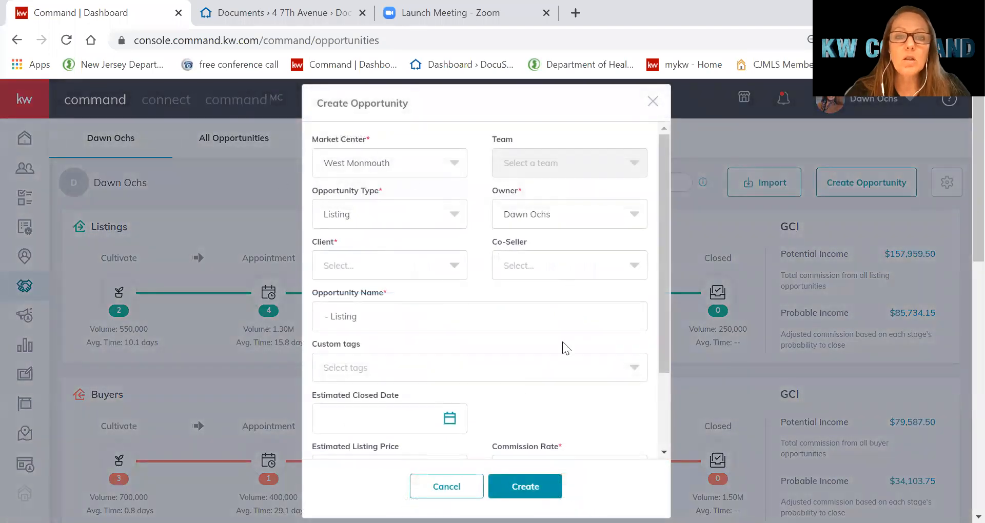
{"action": "left_click", "coordinate": [455, 167]}
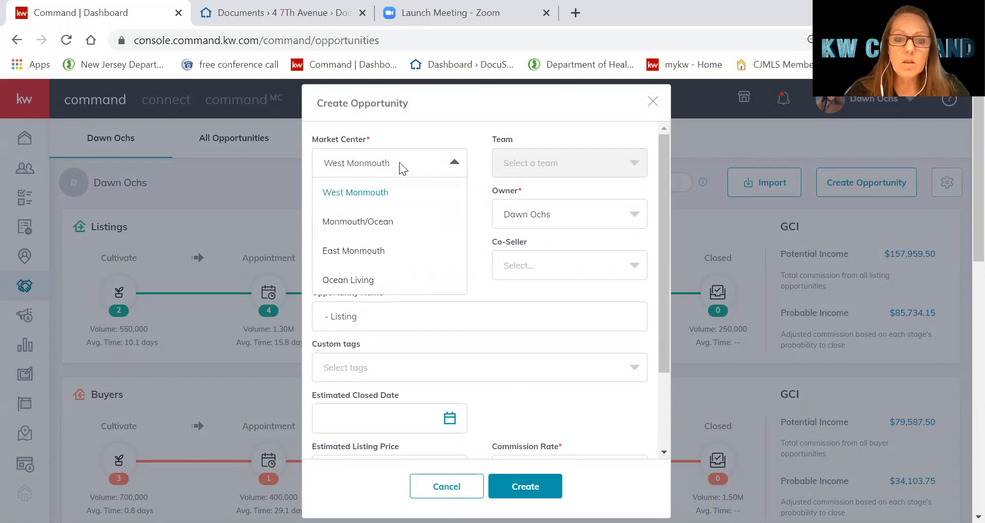
{"action": "left_click", "coordinate": [389, 173]}
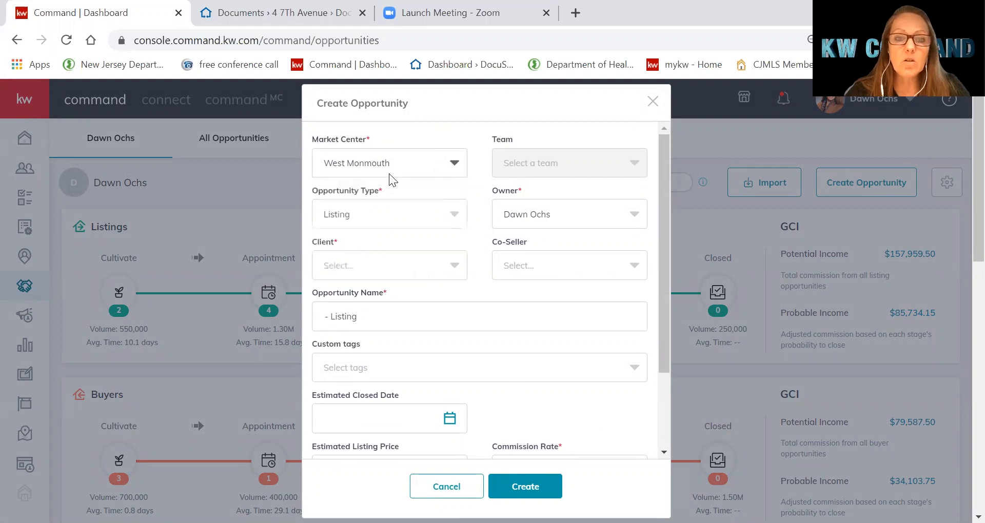
{"action": "left_click", "coordinate": [374, 214]}
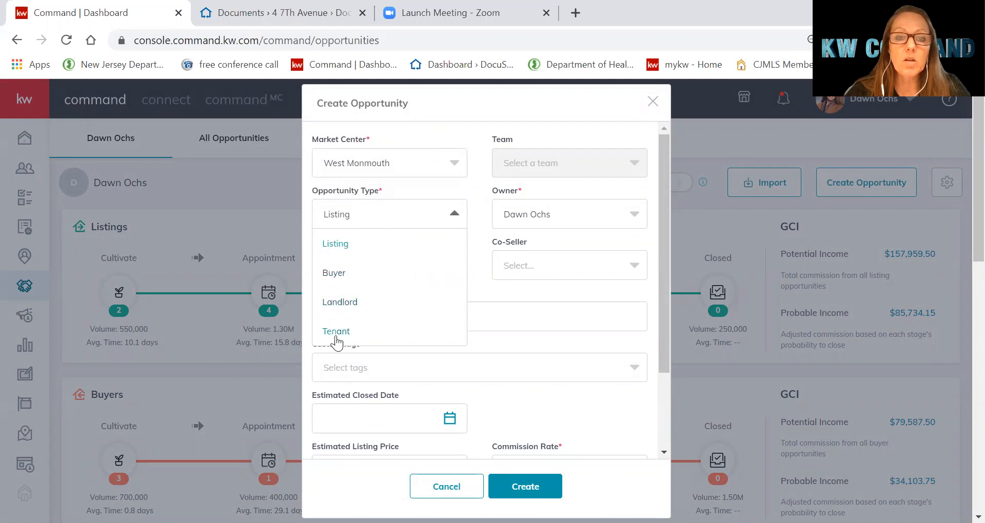
{"action": "left_click", "coordinate": [385, 214]}
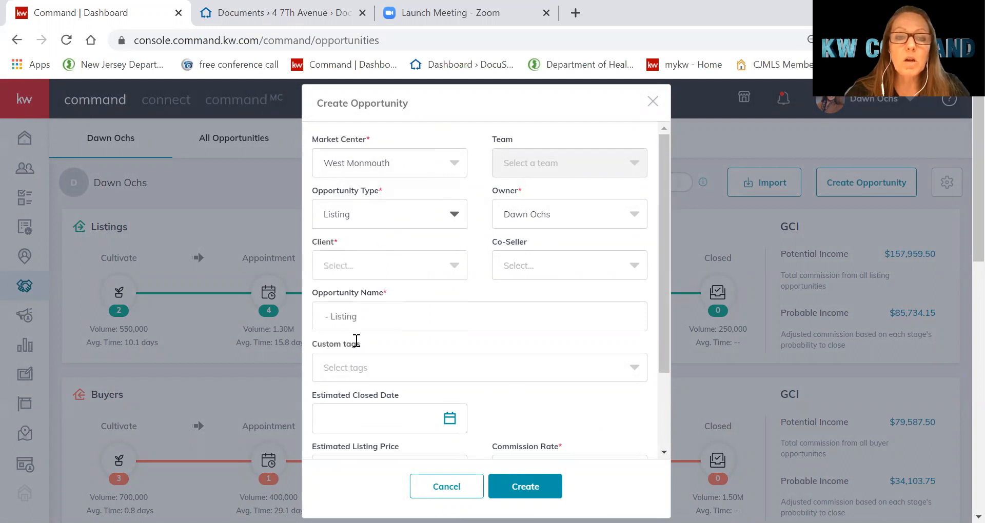
{"action": "left_click", "coordinate": [417, 269]}
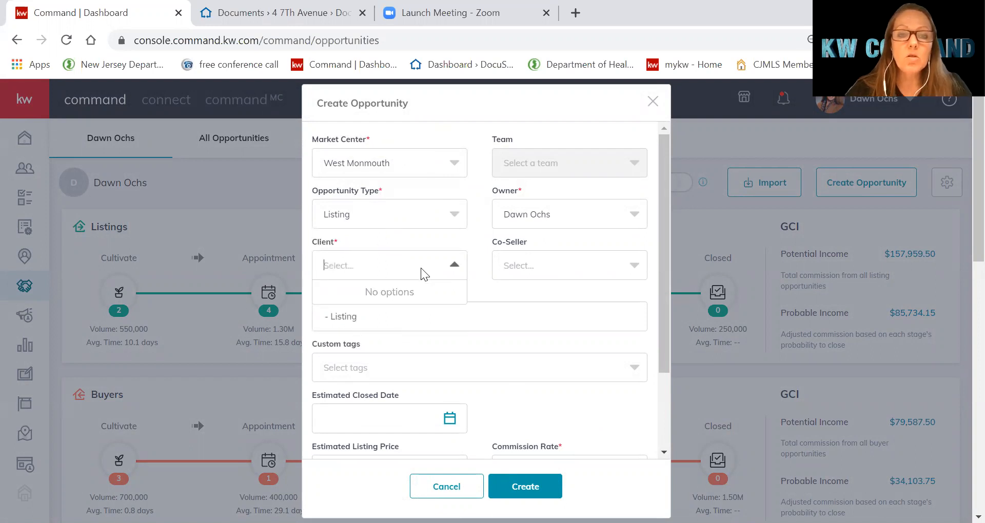
{"action": "type", "text": "Kaitlyn"}
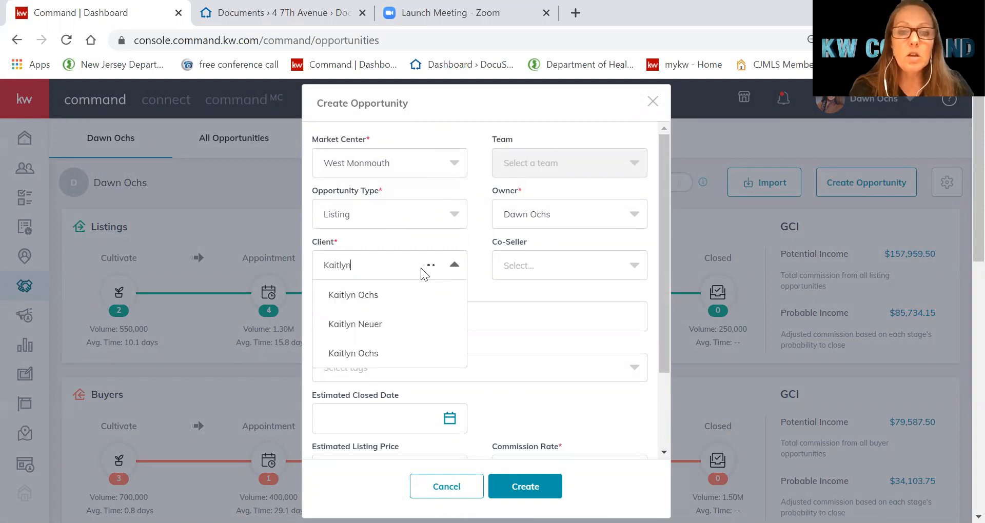
{"action": "left_click", "coordinate": [372, 300]}
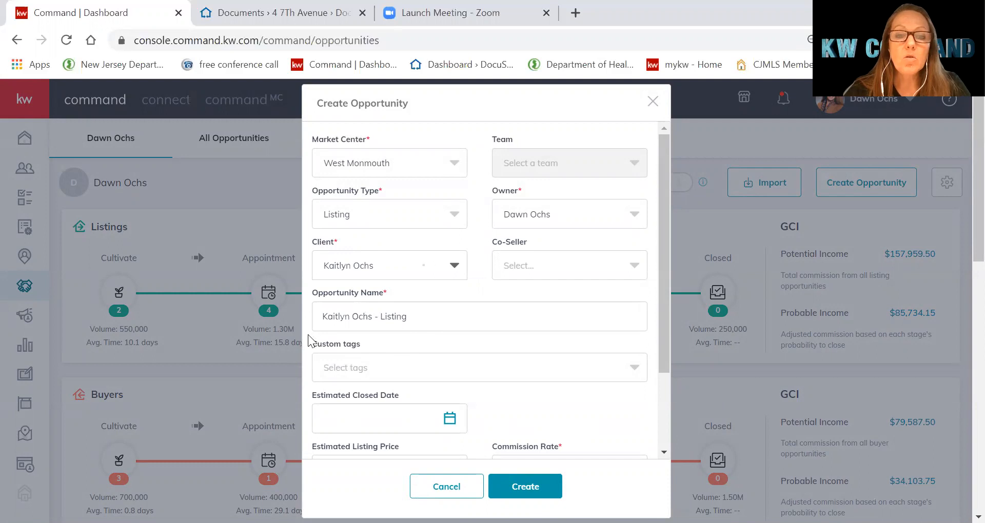
Replace the default opportunity name with the property address followed by the seller's name
{"action": "left_click_drag", "start_coordinate": [410, 316], "coordinate": [317, 297]}
{"action": "type", "text": "45"}
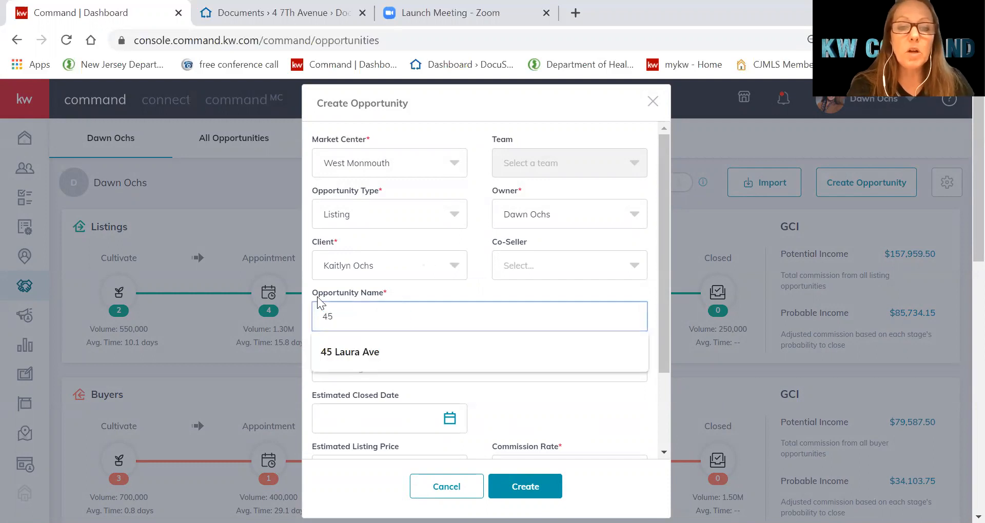
{"action": "left_click", "coordinate": [369, 346]}
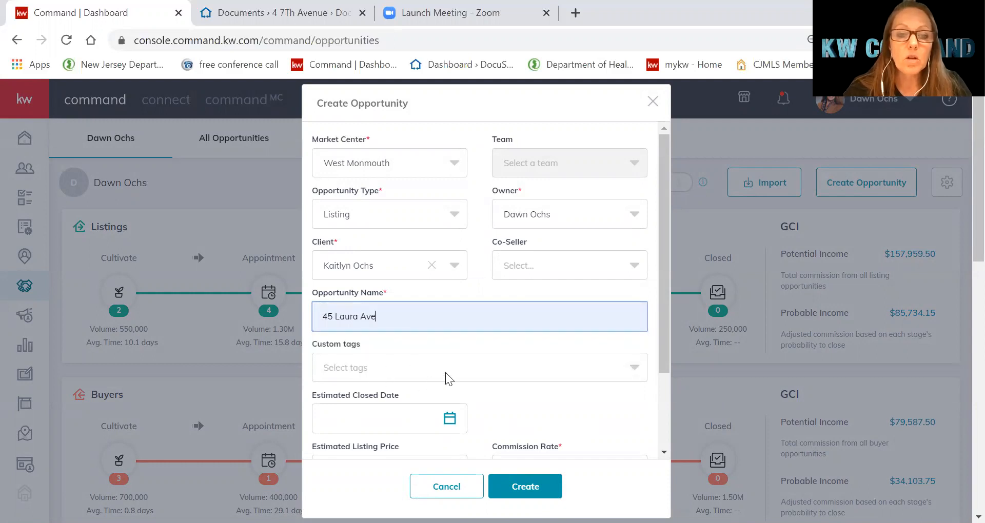
{"action": "type", "text": "- "}
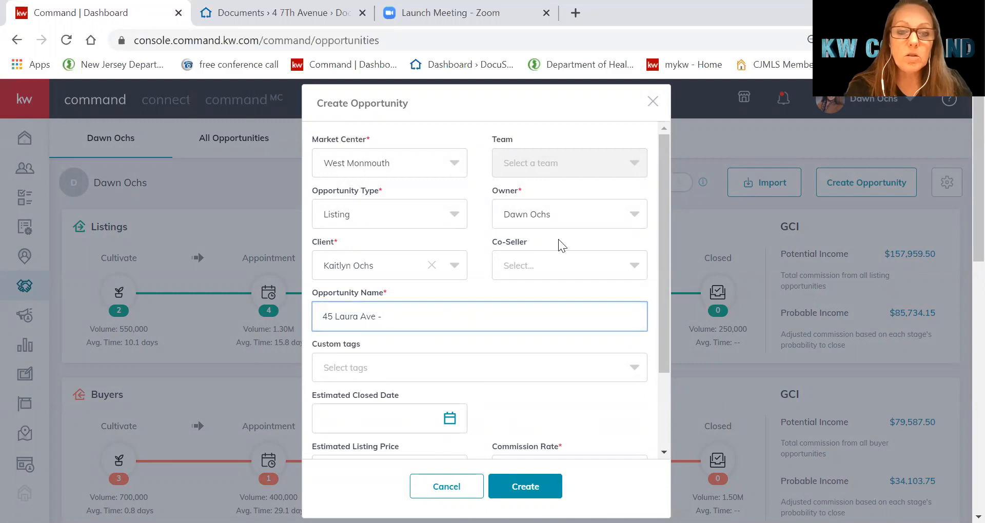
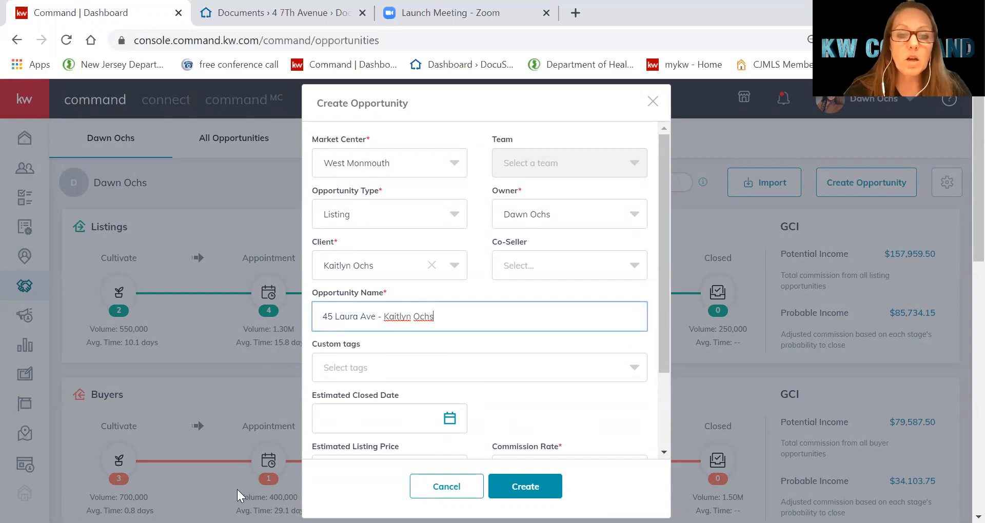
Tag the opportunity 'training class', set a 3% commission rate, and create it
{"action": "left_click", "coordinate": [369, 364]}
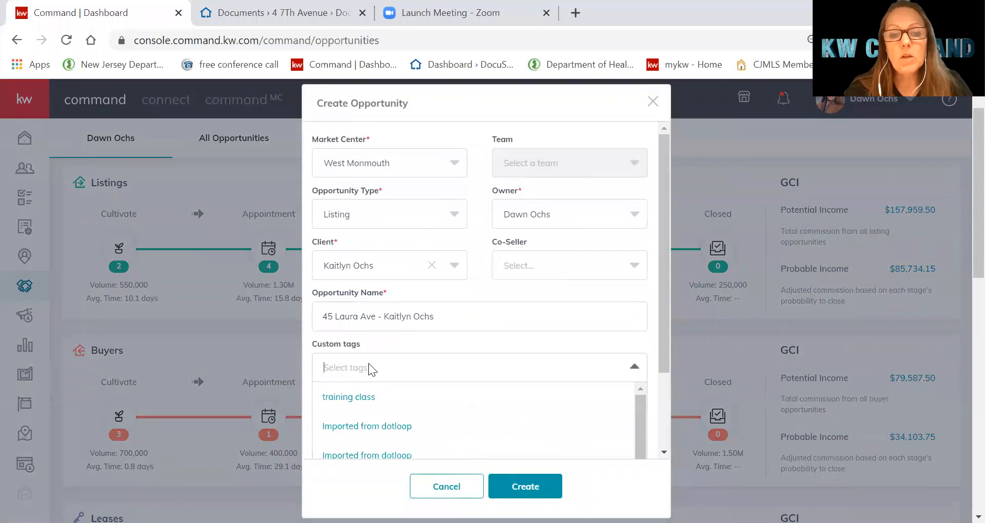
{"action": "left_click", "coordinate": [351, 399]}
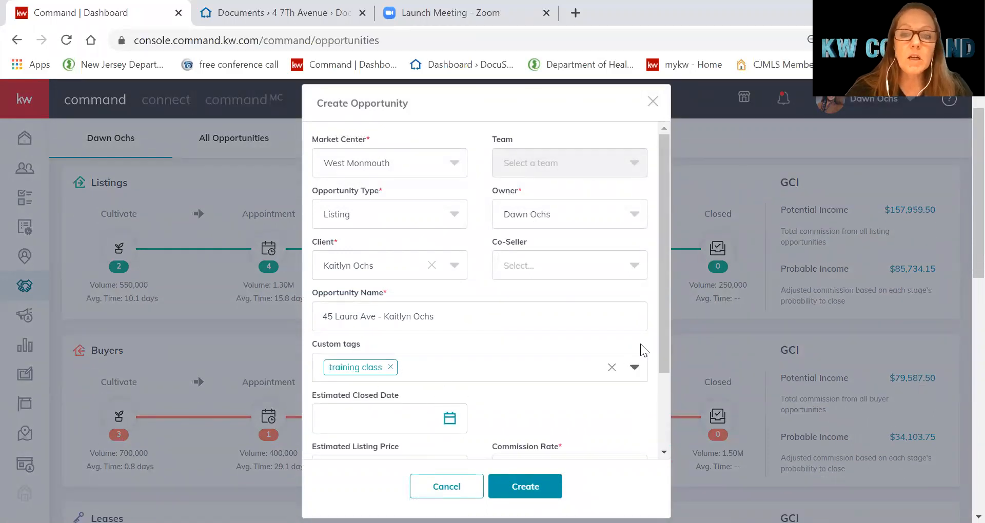
{"action": "left_click_drag", "start_coordinate": [662, 333], "coordinate": [654, 437]}
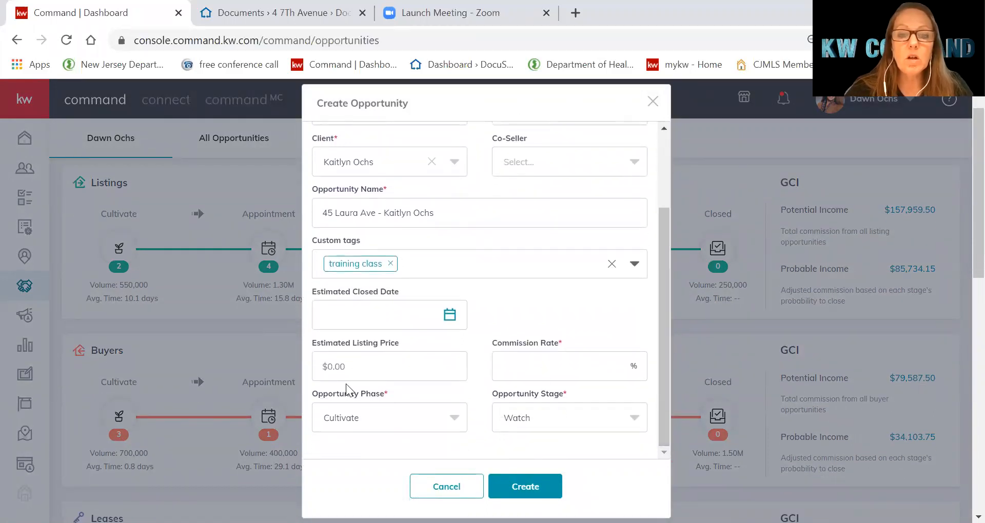
{"action": "left_click", "coordinate": [524, 370]}
{"action": "type", "text": "3"}
{"action": "left_click", "coordinate": [512, 426]}
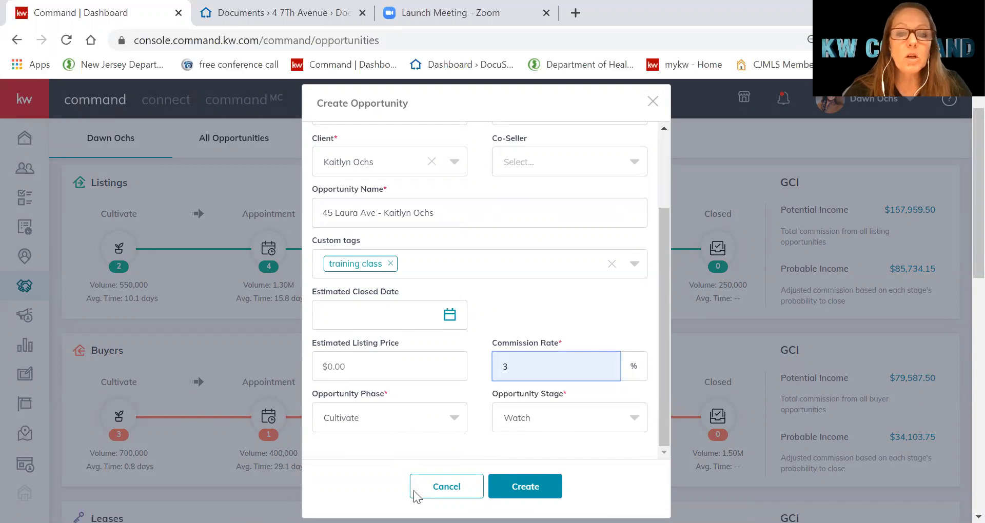
{"action": "left_click", "coordinate": [539, 487]}
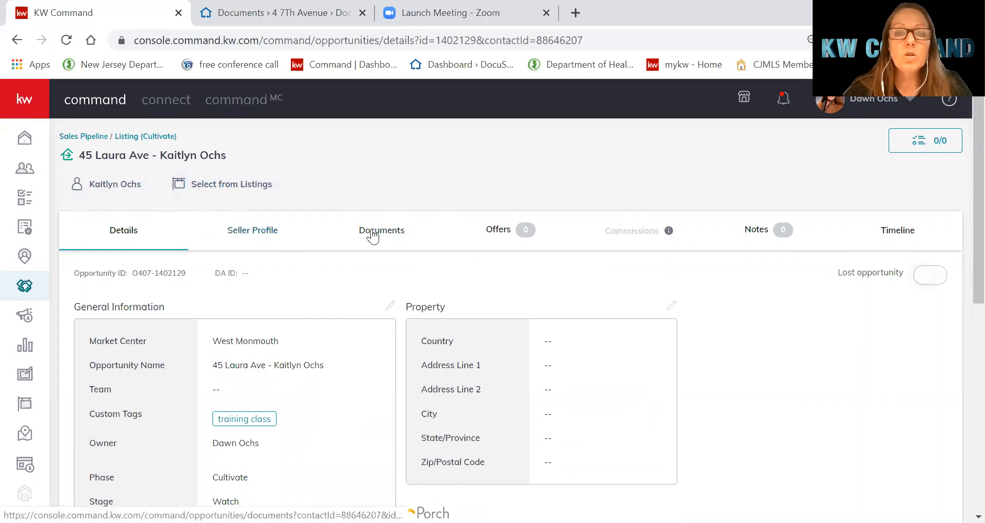
From the listing's documents checklist, start a DocuSign transaction to open the listing room
{"action": "left_click", "coordinate": [392, 238]}
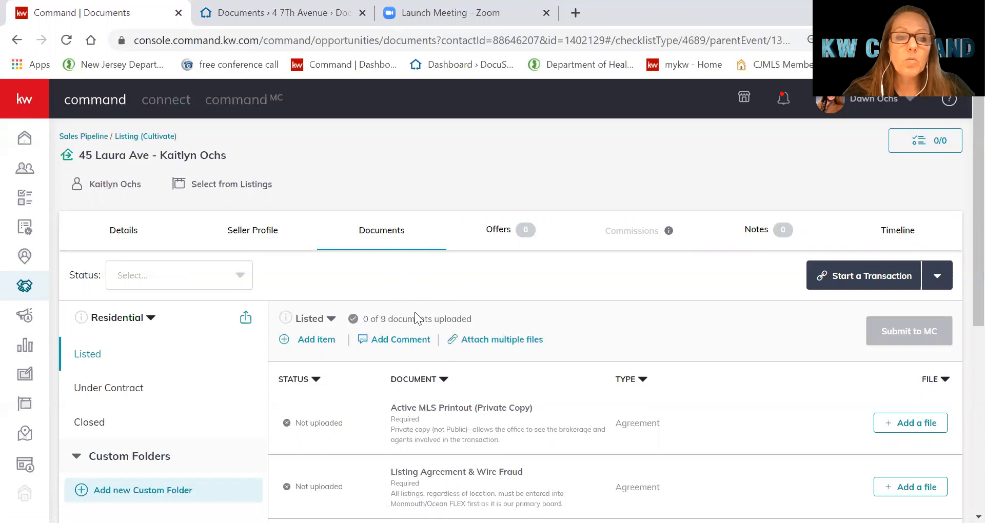
{"action": "scroll", "coordinate": [497, 418], "scroll_direction": "down", "scroll_amount": 2}
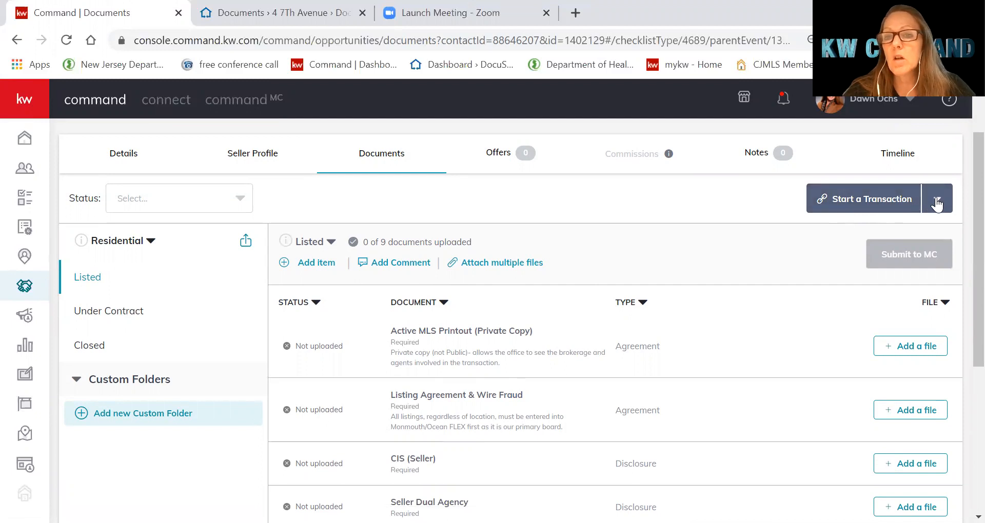
{"action": "left_click", "coordinate": [936, 204]}
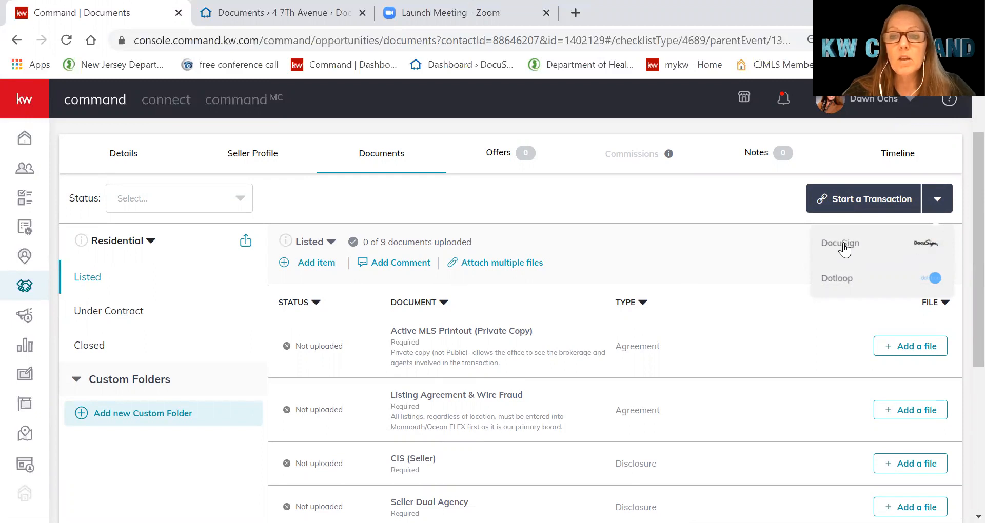
{"action": "left_click", "coordinate": [843, 250]}
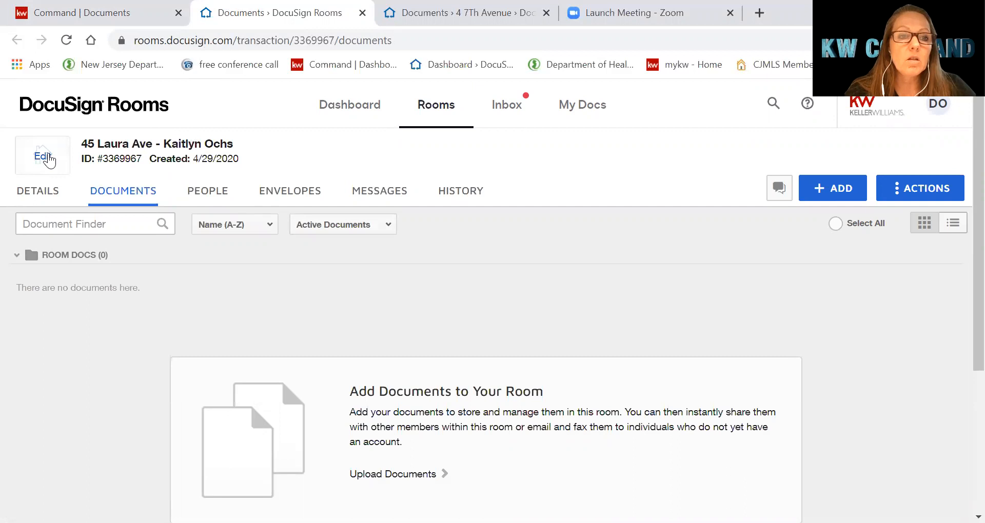
{"action": "mouse_move", "coordinate": [88, 160]}
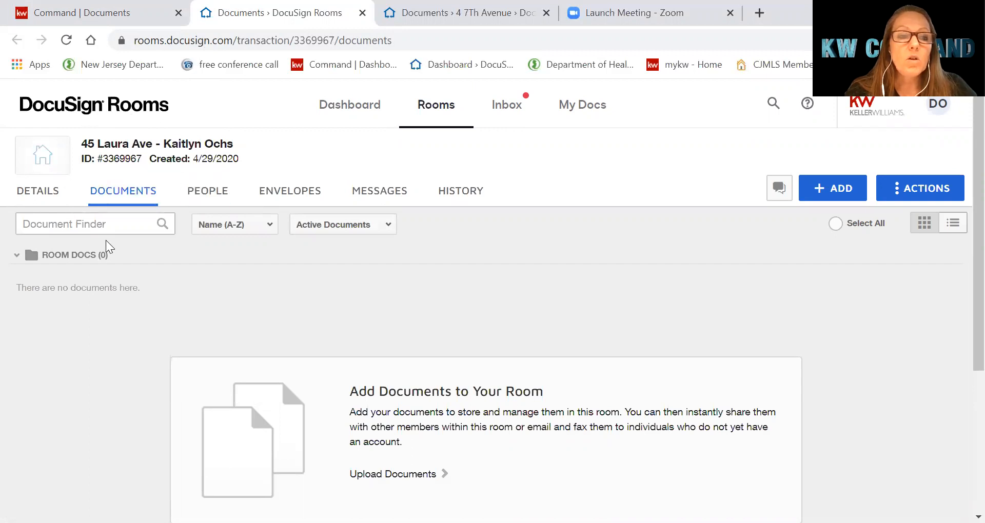
Show the room's Details tab and put it into edit mode
{"action": "left_click", "coordinate": [49, 200]}
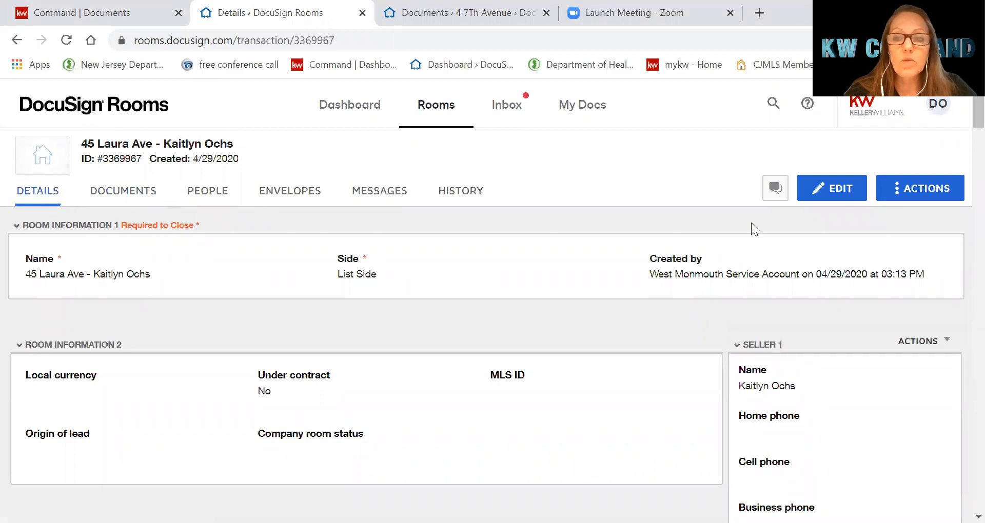
{"action": "left_click", "coordinate": [834, 196]}
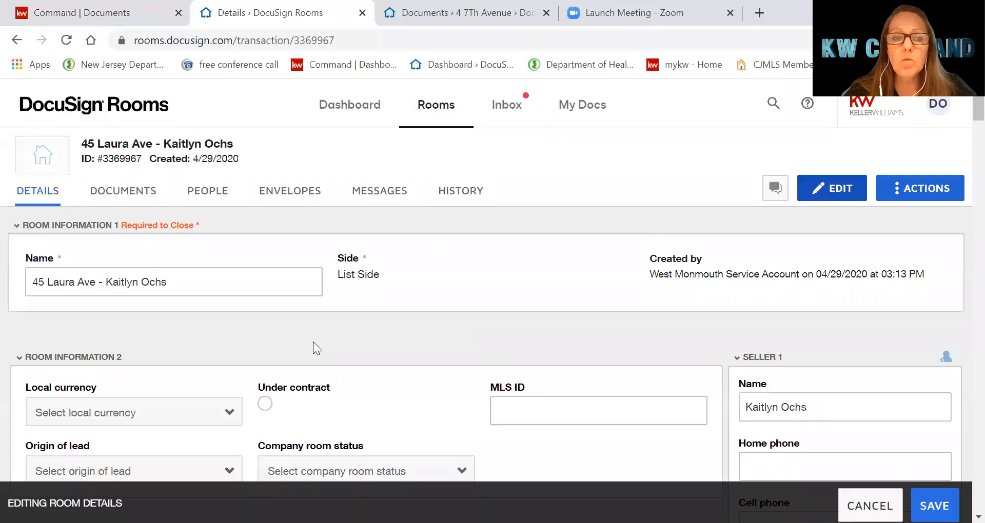
{"action": "scroll", "coordinate": [228, 298], "scroll_direction": "down", "scroll_amount": 3}
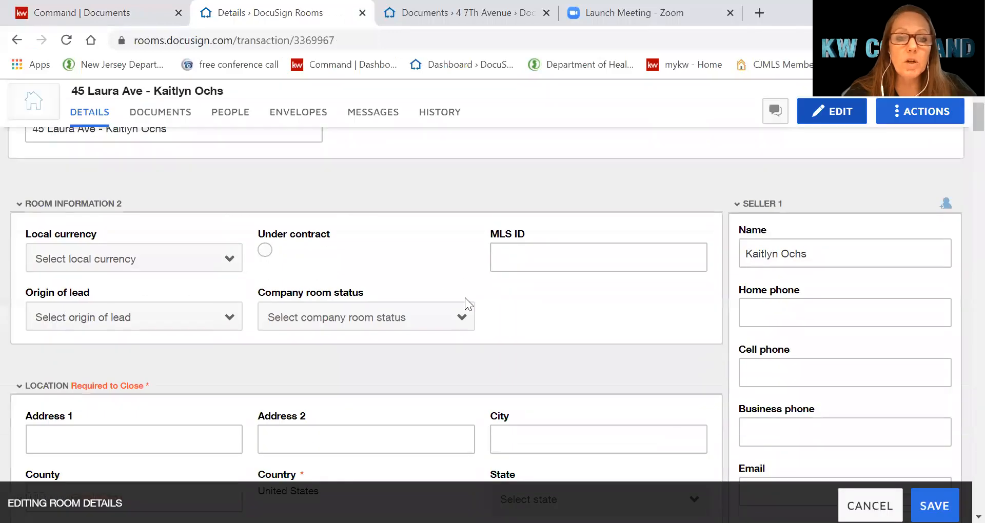
{"action": "scroll", "coordinate": [325, 369], "scroll_direction": "down", "scroll_amount": 3}
{"action": "left_click", "coordinate": [143, 287]}
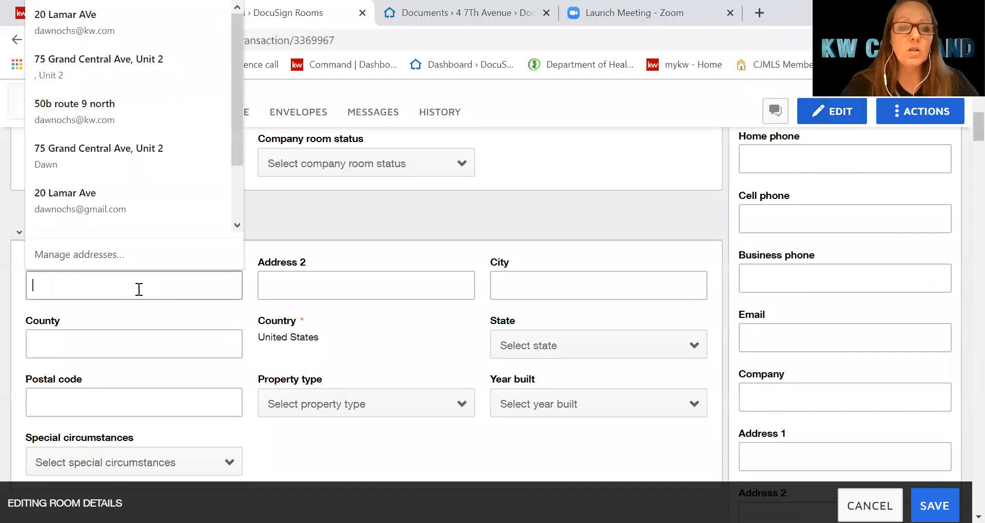
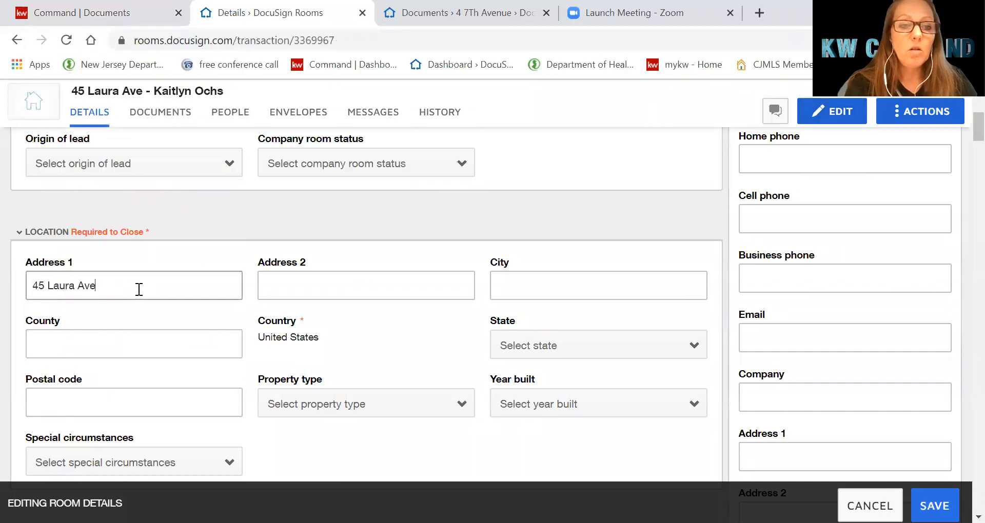
{"action": "key", "text": "Tab"}
{"action": "key", "text": "Tab"}
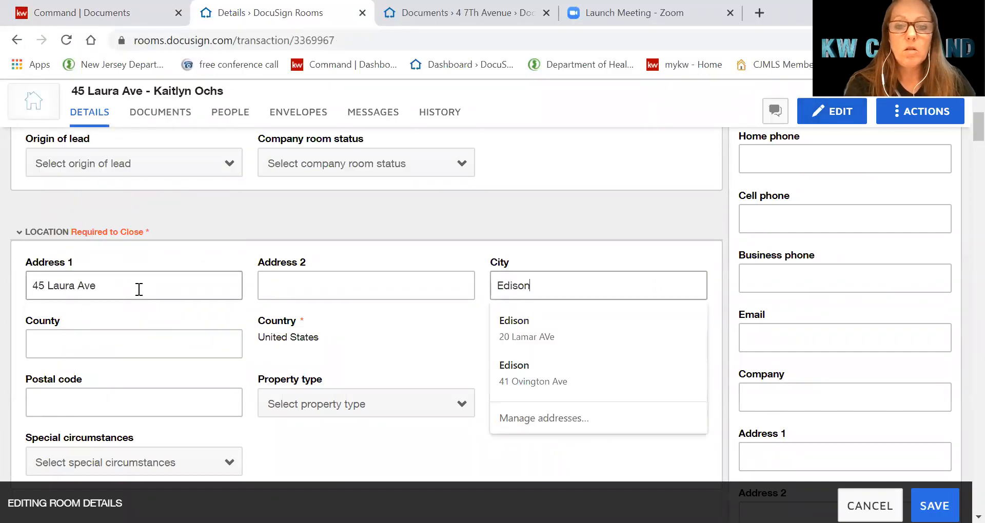
{"action": "key", "text": "Tab"}
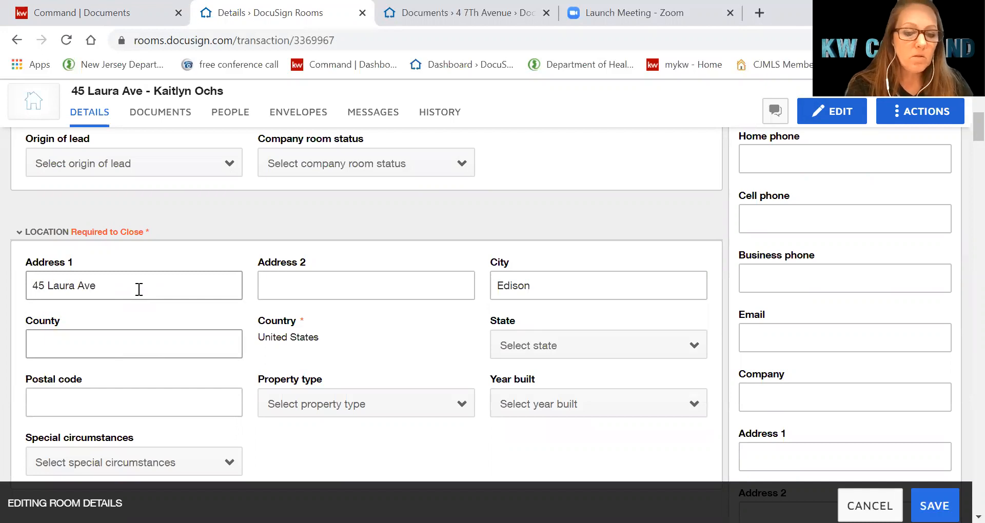
{"action": "scroll", "coordinate": [190, 279], "scroll_direction": "up", "scroll_amount": 1}
{"action": "scroll", "coordinate": [513, 348], "scroll_direction": "down", "scroll_amount": 1}
{"action": "left_click", "coordinate": [526, 354]}
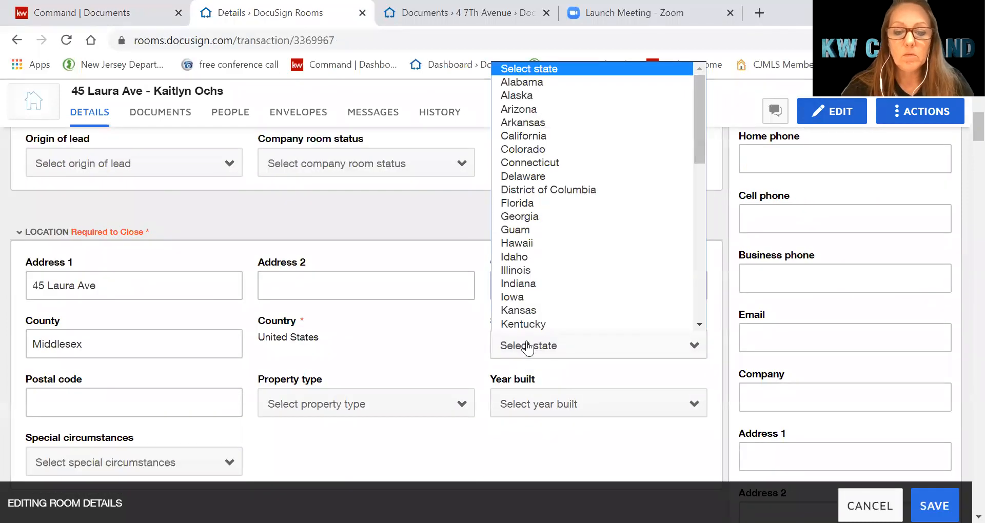
{"action": "scroll", "coordinate": [558, 303], "scroll_direction": "down", "scroll_amount": 3}
{"action": "left_click", "coordinate": [558, 326]}
{"action": "scroll", "coordinate": [605, 249], "scroll_direction": "down", "scroll_amount": 1}
{"action": "scroll", "coordinate": [595, 225], "scroll_direction": "down", "scroll_amount": 3}
{"action": "left_click", "coordinate": [618, 200]}
{"action": "scroll", "coordinate": [686, 294], "scroll_direction": "up", "scroll_amount": 1}
{"action": "scroll", "coordinate": [697, 310], "scroll_direction": "down", "scroll_amount": 1}
{"action": "left_click_drag", "start_coordinate": [697, 309], "coordinate": [698, 359]}
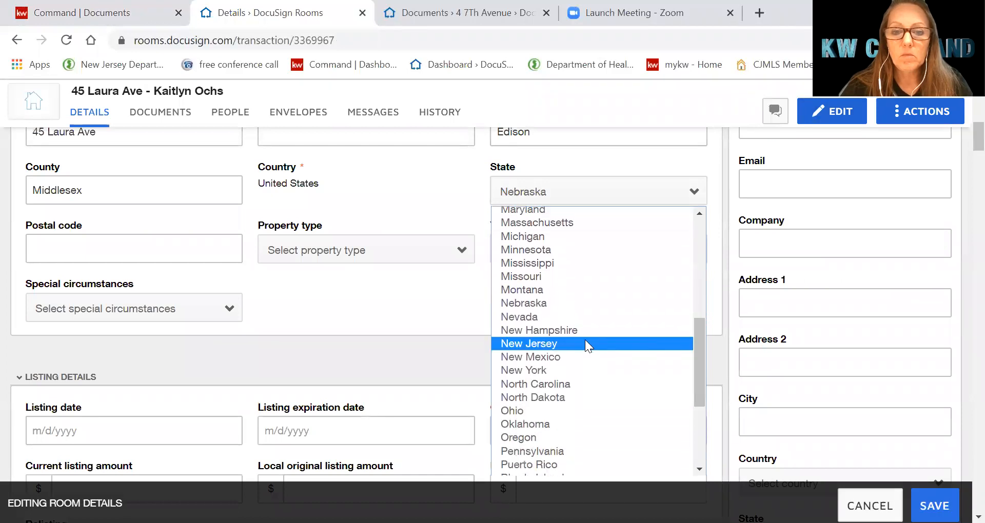
{"action": "left_click", "coordinate": [585, 341]}
{"action": "left_click", "coordinate": [88, 245]}
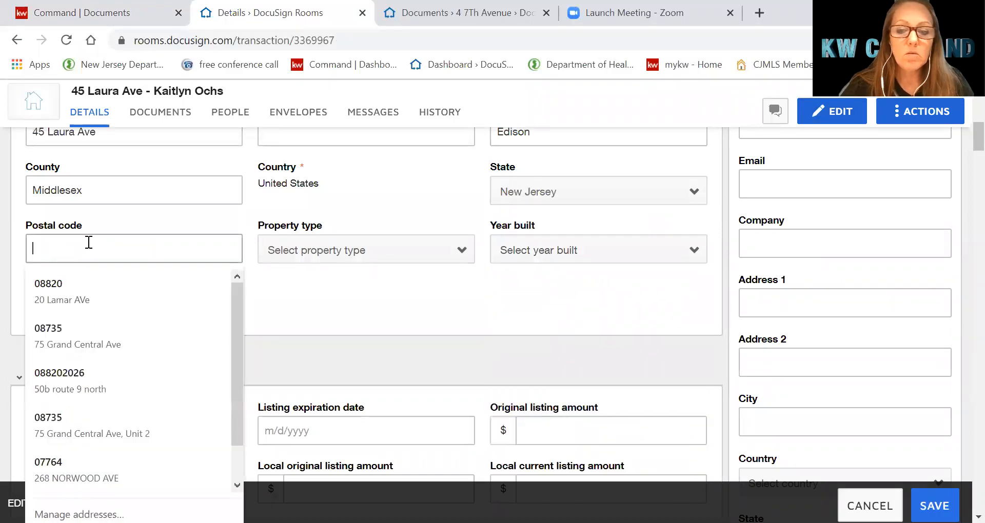
{"action": "type", "text": "08820"}
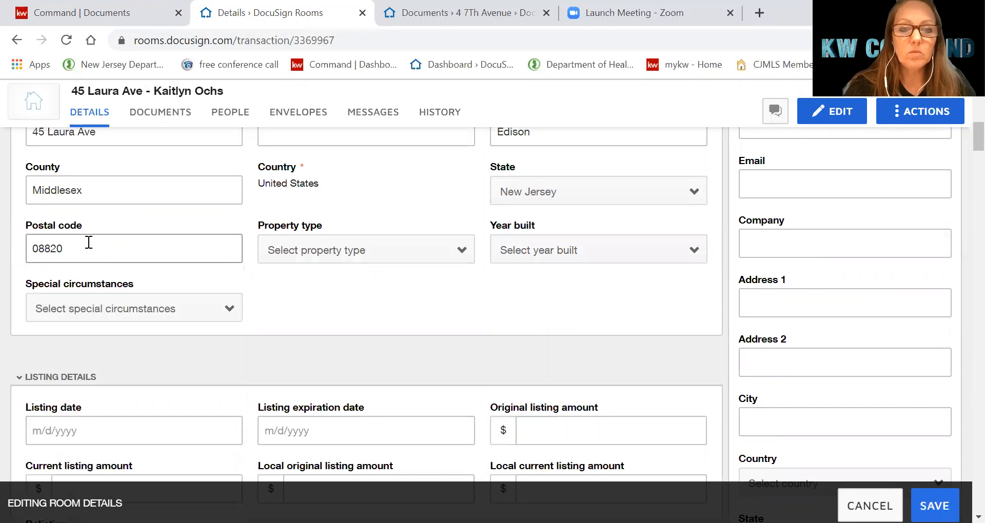
{"action": "left_click", "coordinate": [610, 259]}
{"action": "scroll", "coordinate": [588, 308], "scroll_direction": "down", "scroll_amount": 1}
{"action": "scroll", "coordinate": [587, 310], "scroll_direction": "down", "scroll_amount": 8}
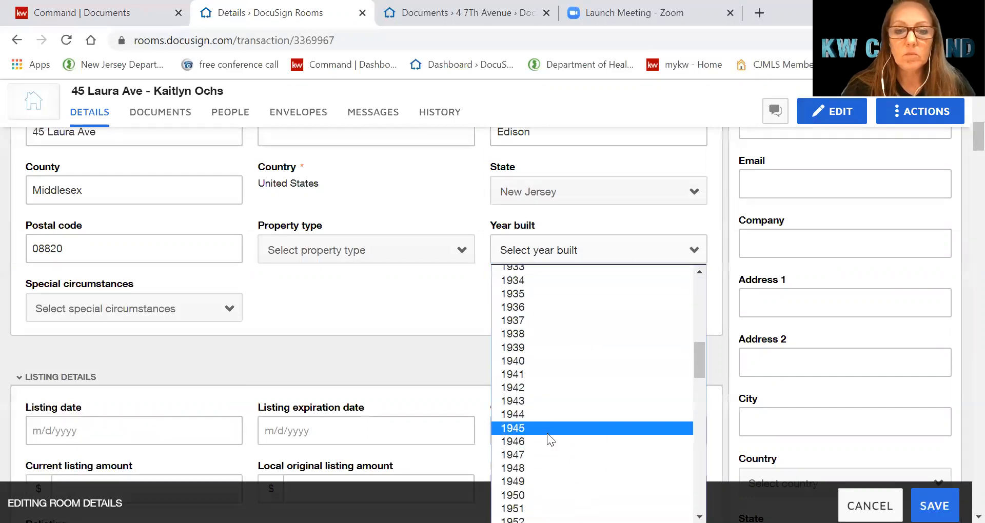
{"action": "scroll", "coordinate": [547, 433], "scroll_direction": "down", "scroll_amount": 6}
{"action": "scroll", "coordinate": [552, 429], "scroll_direction": "down", "scroll_amount": 9}
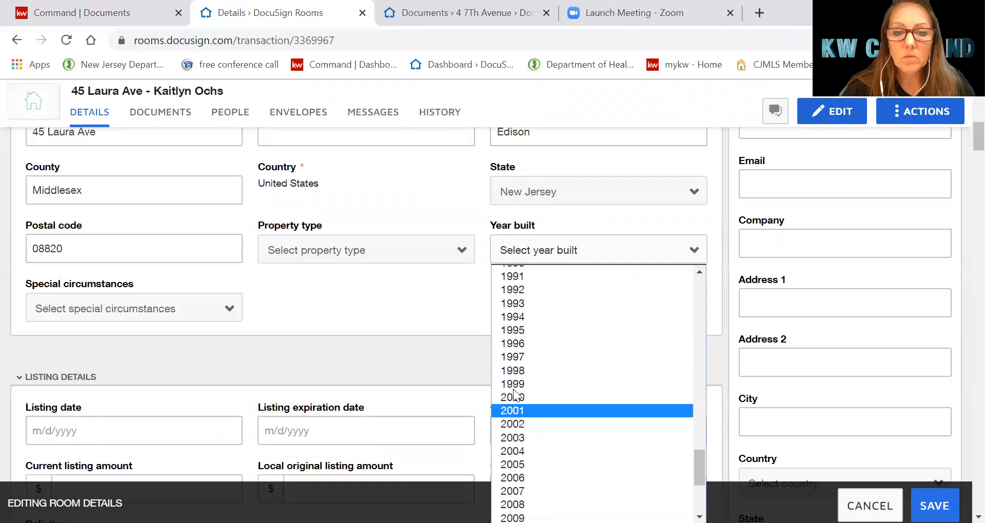
{"action": "scroll", "coordinate": [525, 330], "scroll_direction": "up", "scroll_amount": 3}
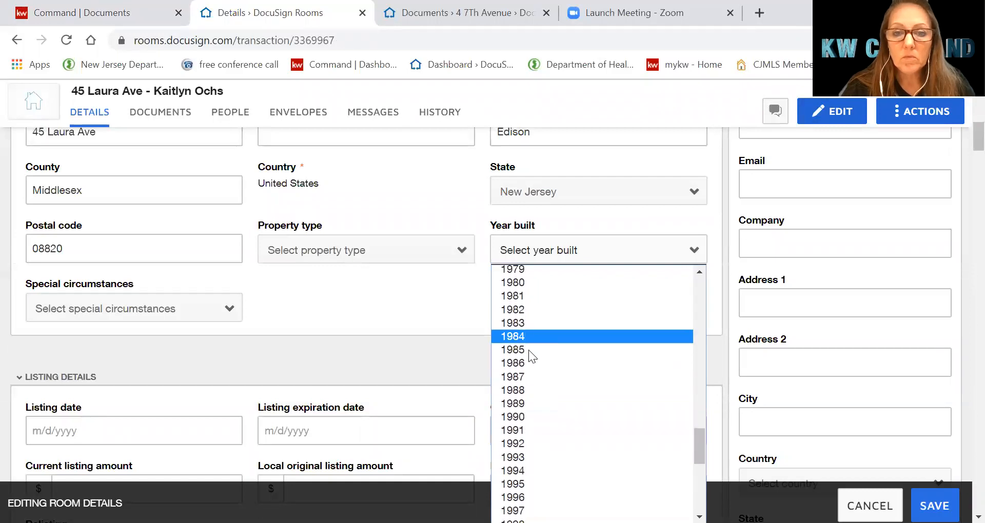
{"action": "left_click", "coordinate": [523, 276]}
{"action": "scroll", "coordinate": [268, 354], "scroll_direction": "down", "scroll_amount": 5}
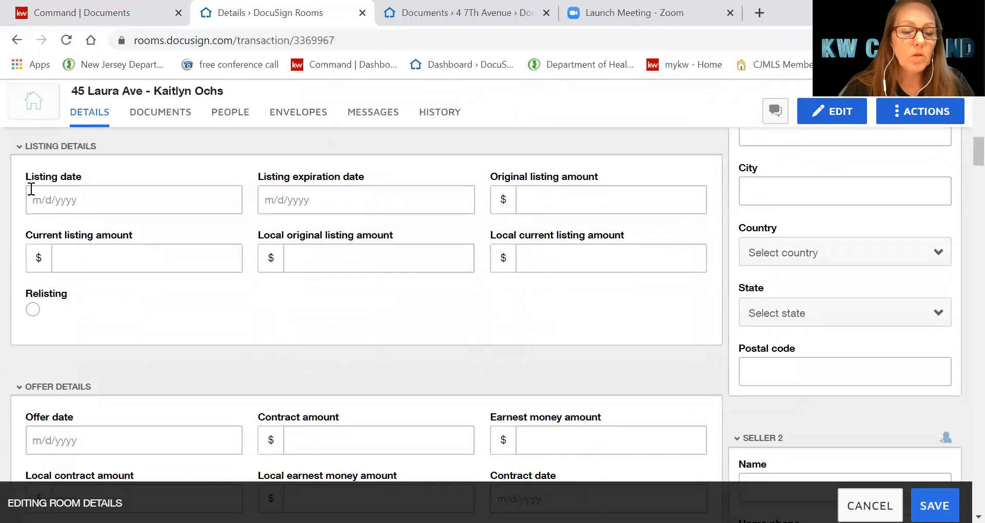
{"action": "left_click", "coordinate": [141, 205]}
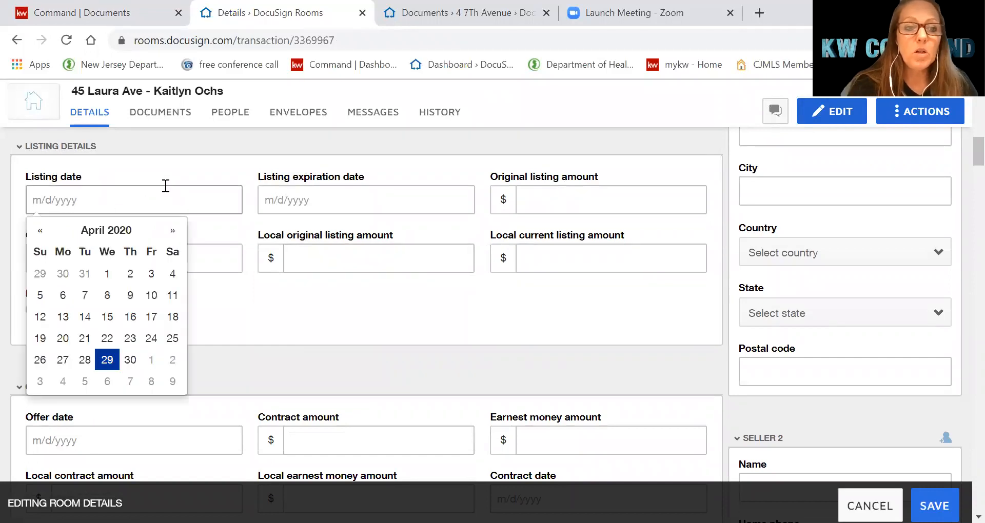
{"action": "left_click", "coordinate": [107, 360]}
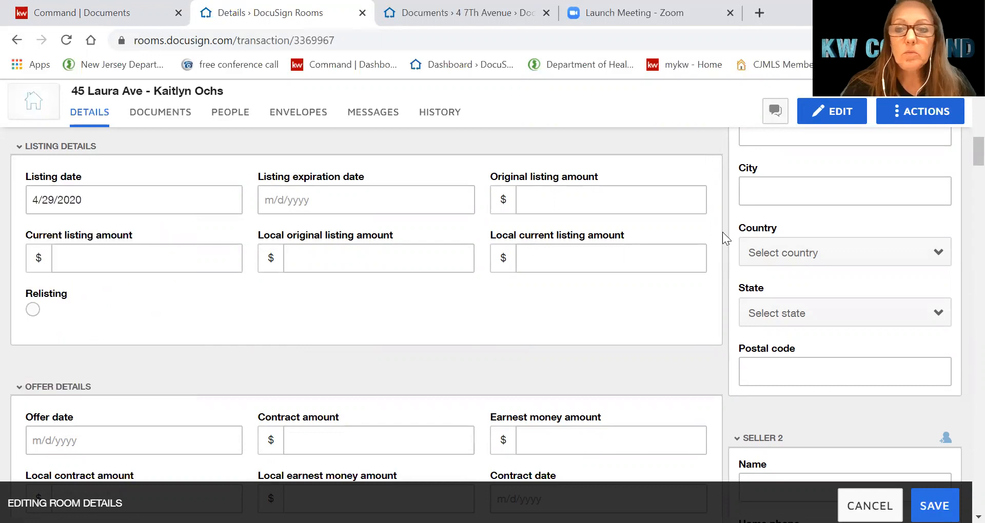
{"action": "scroll", "coordinate": [823, 263], "scroll_direction": "up", "scroll_amount": 6}
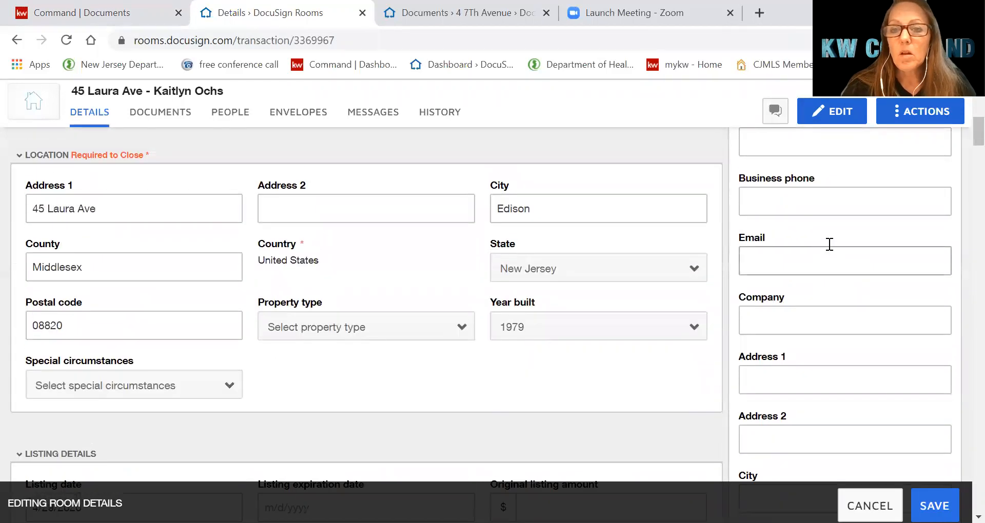
{"action": "scroll", "coordinate": [830, 244], "scroll_direction": "up", "scroll_amount": 5}
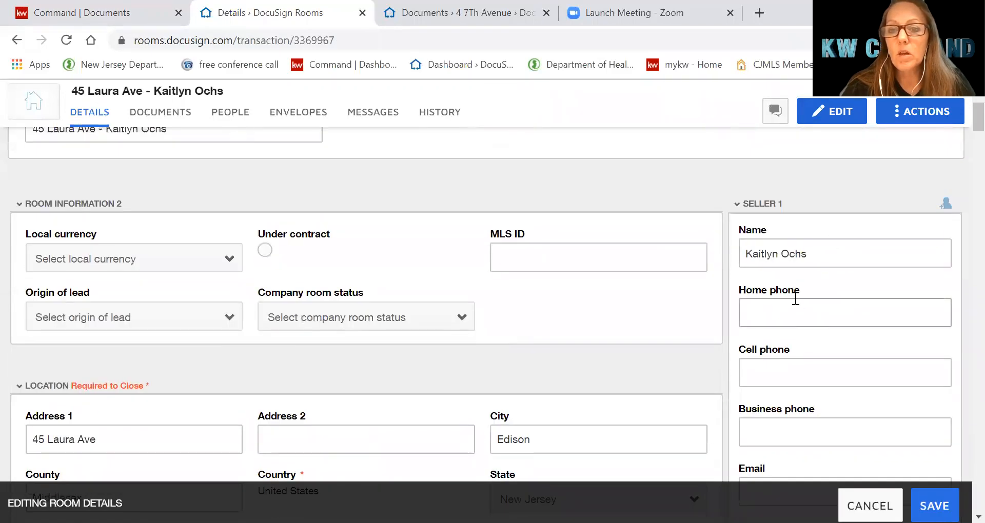
{"action": "scroll", "coordinate": [867, 298], "scroll_direction": "down", "scroll_amount": 2}
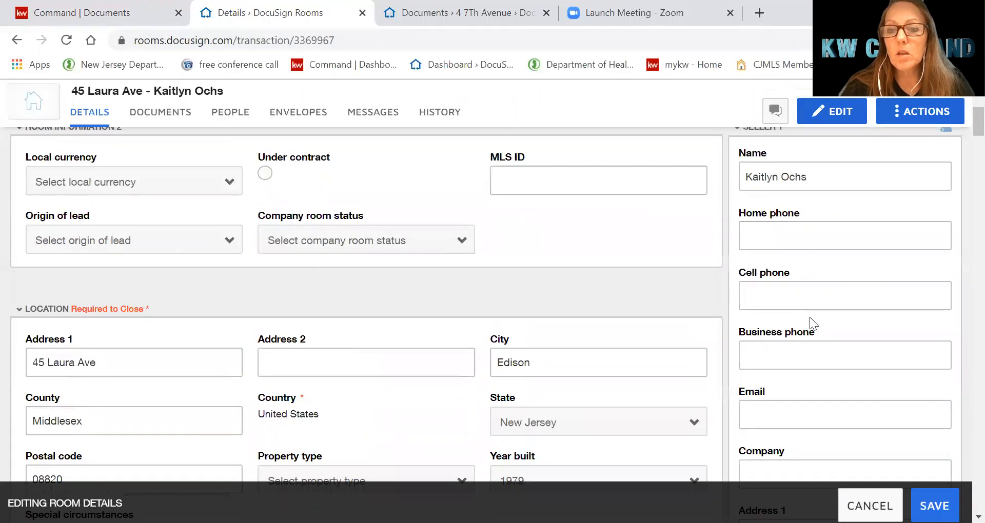
{"action": "scroll", "coordinate": [798, 362], "scroll_direction": "down", "scroll_amount": 1}
{"action": "left_click", "coordinate": [800, 337]}
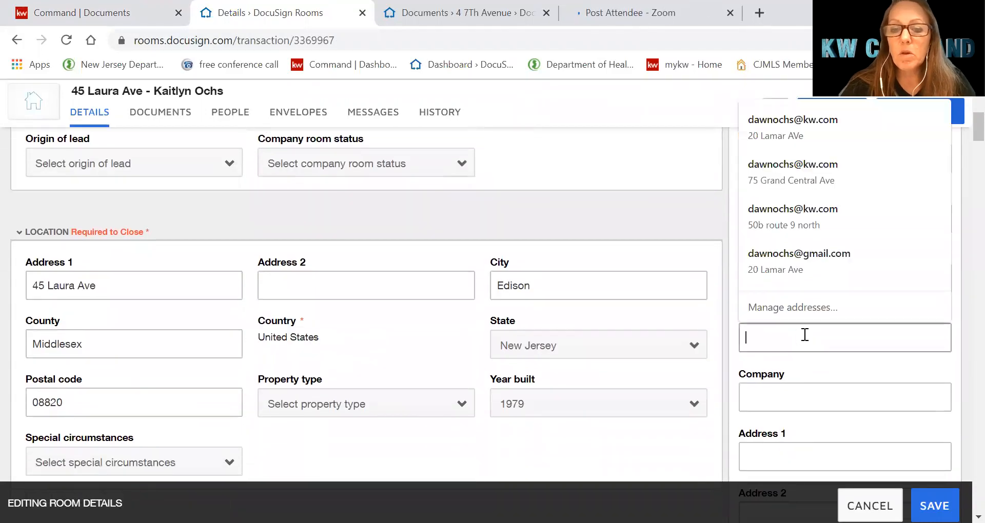
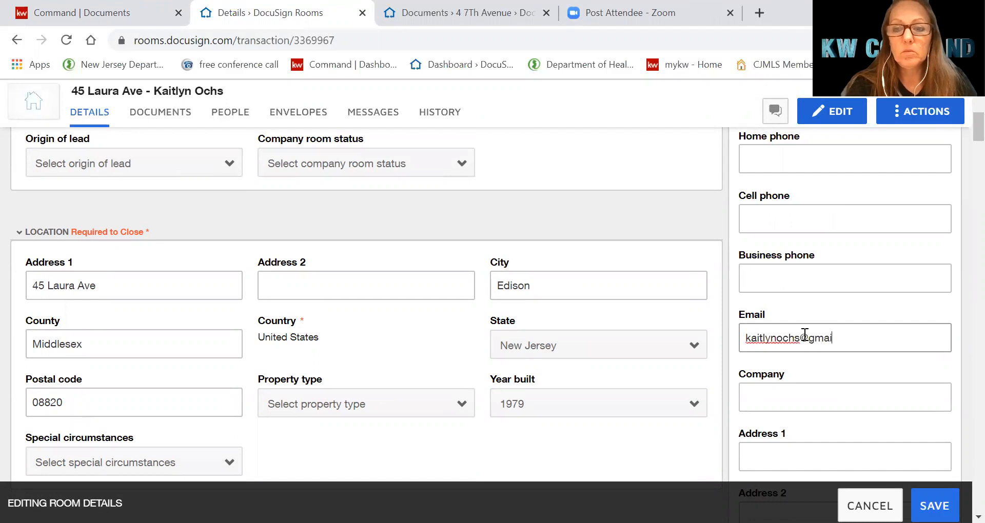
{"action": "scroll", "coordinate": [841, 318], "scroll_direction": "up", "scroll_amount": 3}
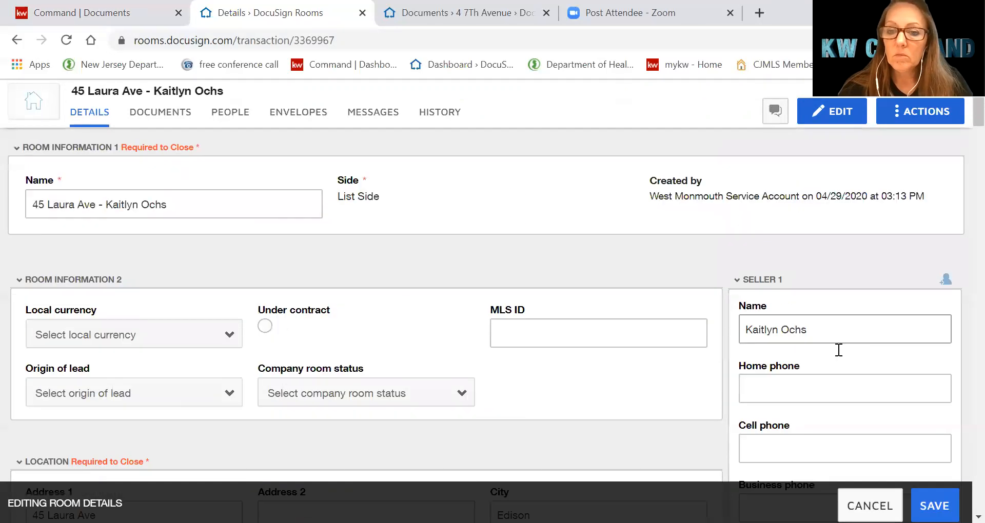
{"action": "scroll", "coordinate": [837, 351], "scroll_direction": "down", "scroll_amount": 6}
{"action": "scroll", "coordinate": [836, 349], "scroll_direction": "down", "scroll_amount": 5}
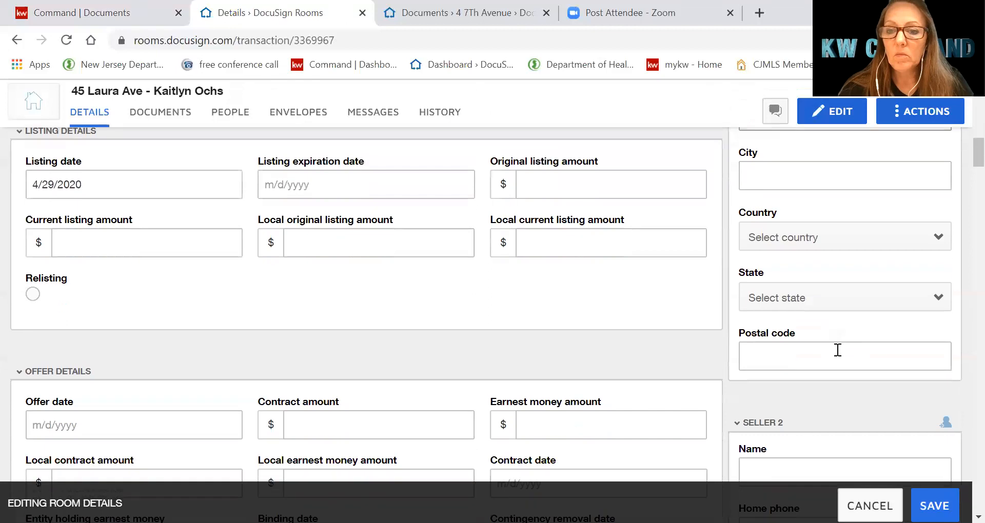
{"action": "scroll", "coordinate": [785, 396], "scroll_direction": "down", "scroll_amount": 4}
{"action": "scroll", "coordinate": [763, 340], "scroll_direction": "down", "scroll_amount": 8}
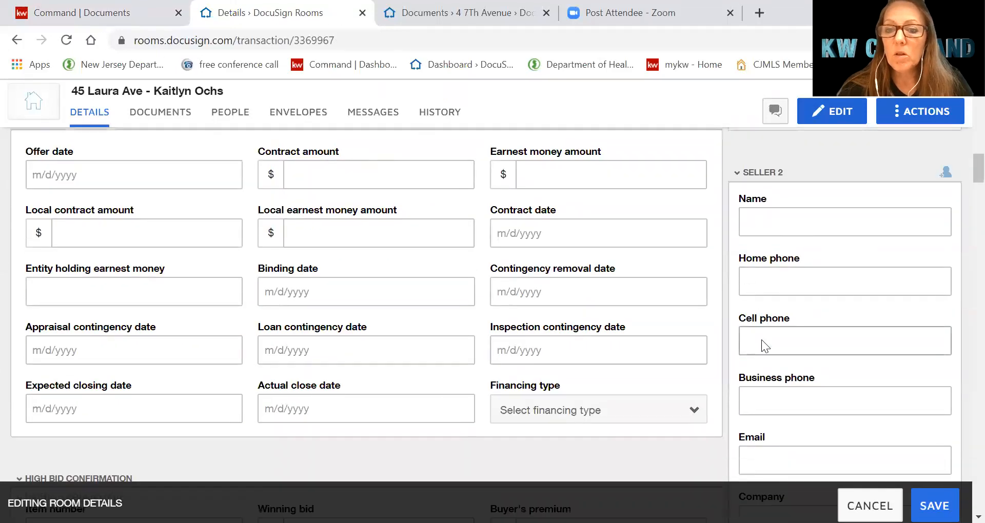
{"action": "scroll", "coordinate": [776, 349], "scroll_direction": "down", "scroll_amount": 6}
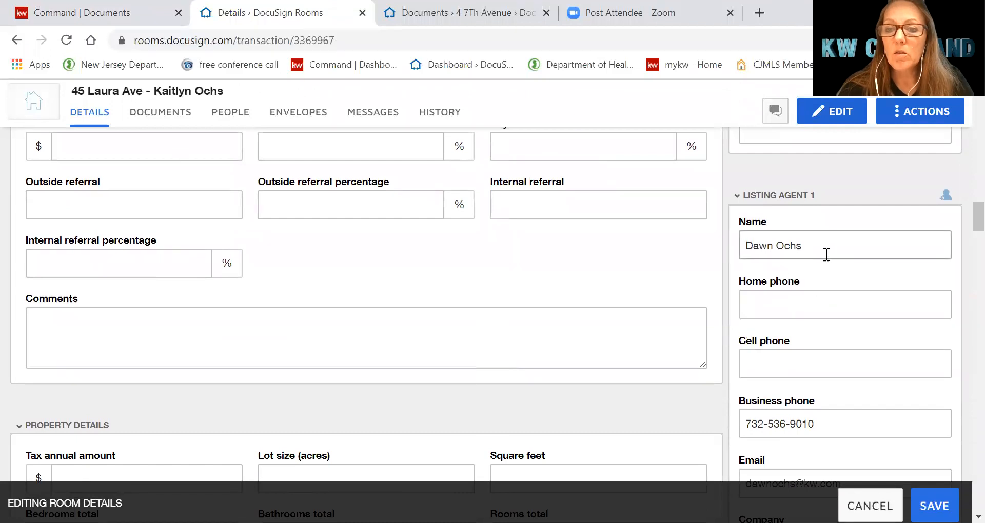
Enter the second listing agent's full name in the Listing Agent 2 Name field
{"action": "left_click", "coordinate": [822, 249]}
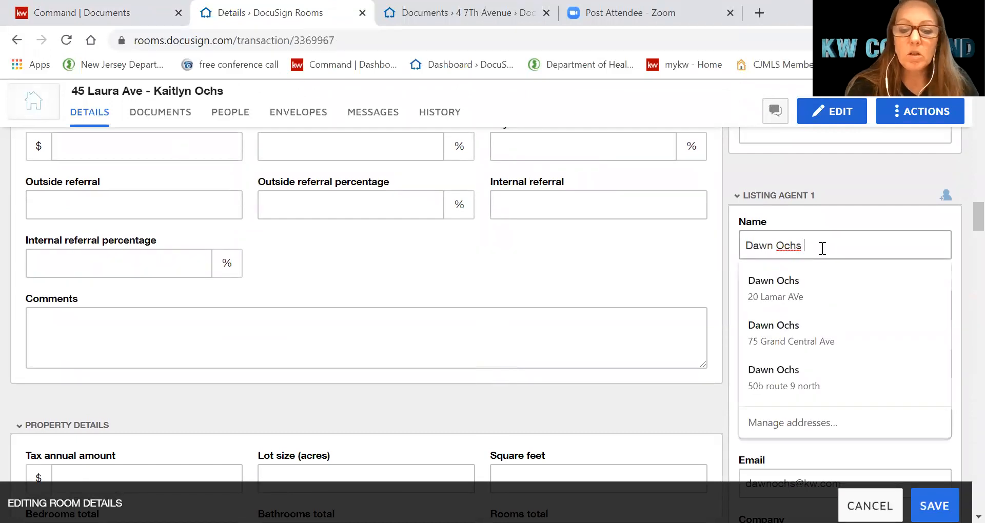
{"action": "type", "text": "LA"}
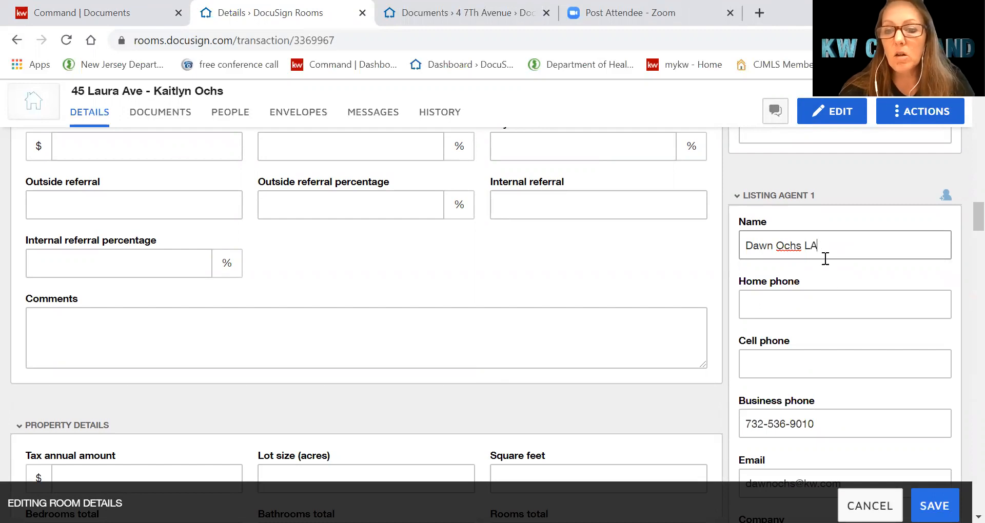
{"action": "scroll", "coordinate": [825, 318], "scroll_direction": "down", "scroll_amount": 12}
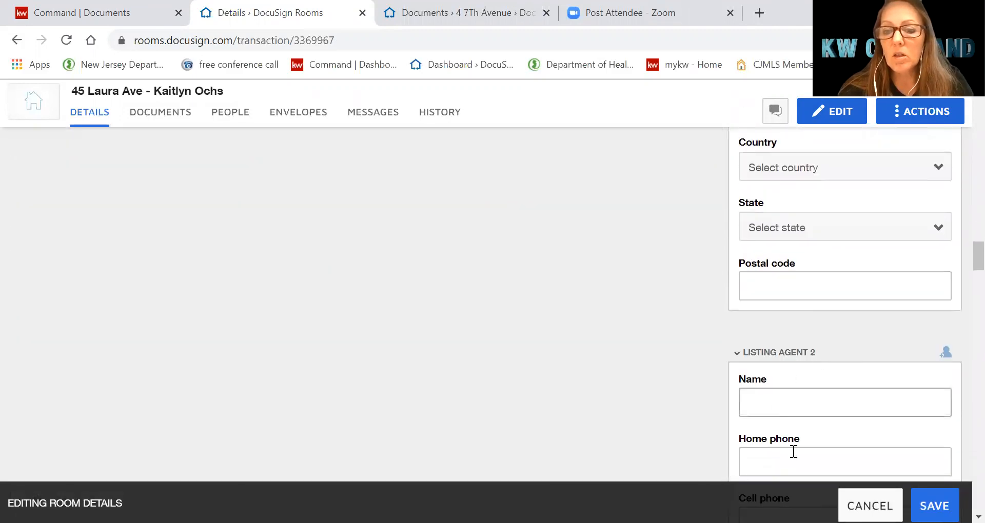
{"action": "scroll", "coordinate": [814, 387], "scroll_direction": "down", "scroll_amount": 2}
{"action": "left_click", "coordinate": [790, 328]}
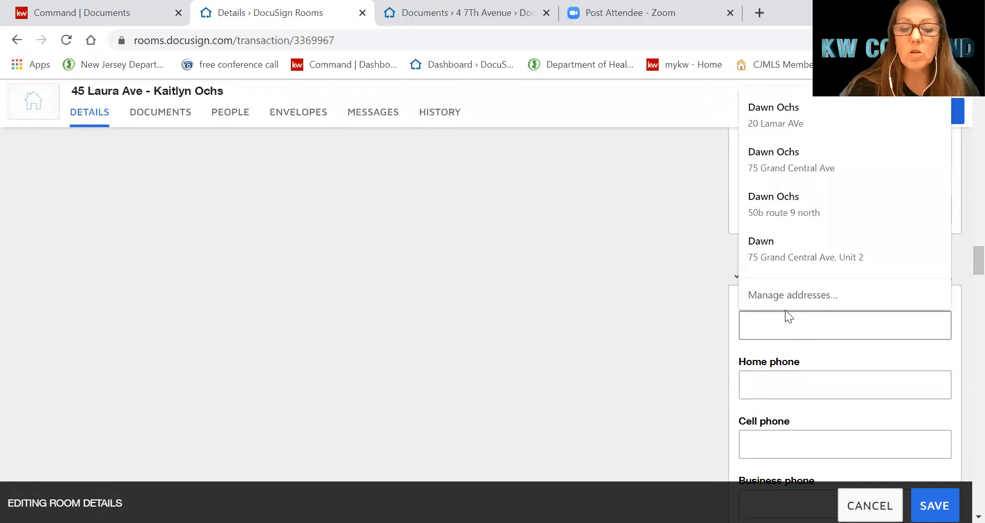
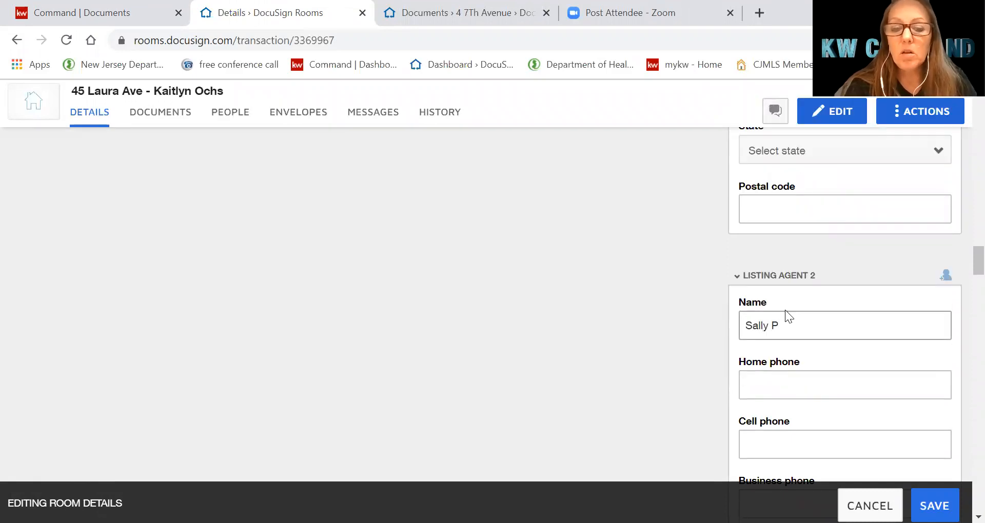
{"action": "key", "text": "Tab"}
Fill in the second agent's e-mail address and save the room details
{"action": "scroll", "coordinate": [846, 359], "scroll_direction": "down", "scroll_amount": 3}
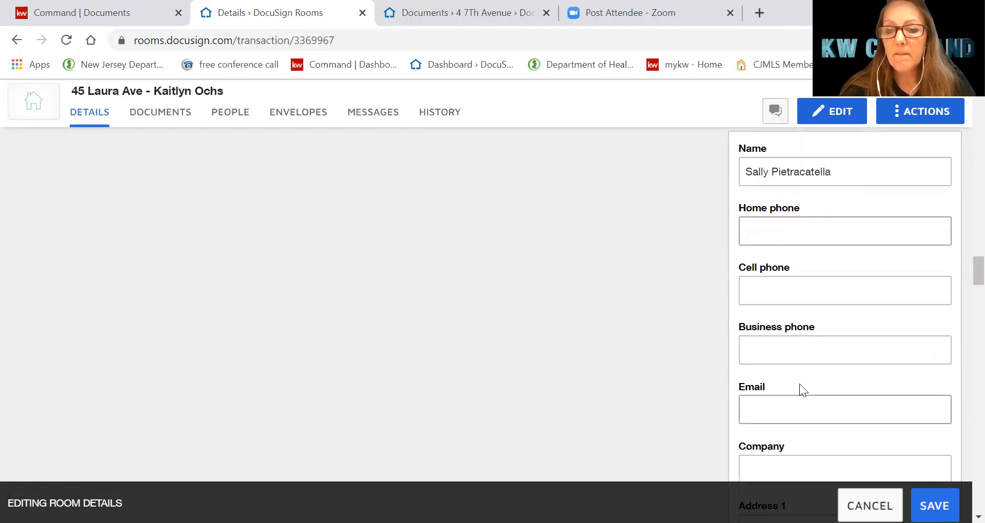
{"action": "scroll", "coordinate": [798, 380], "scroll_direction": "down", "scroll_amount": 2}
{"action": "left_click", "coordinate": [806, 325]}
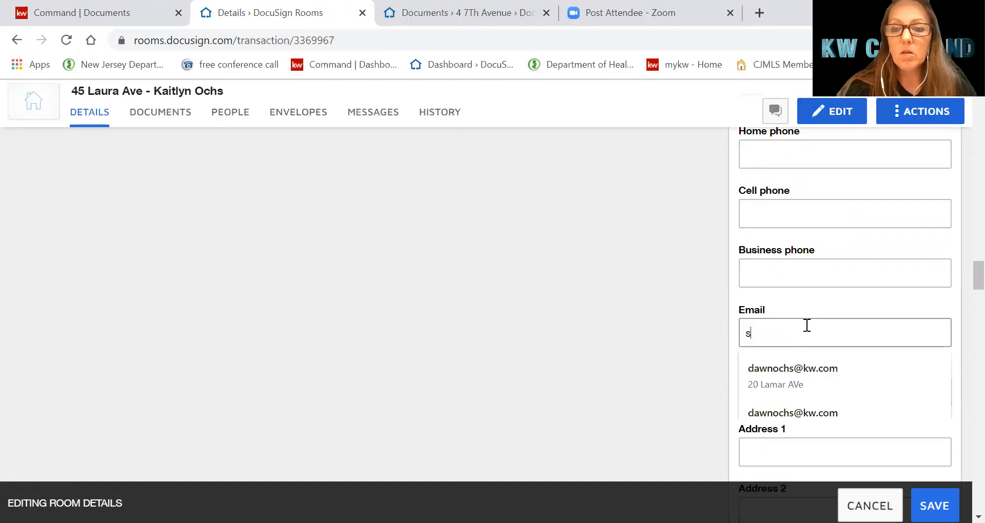
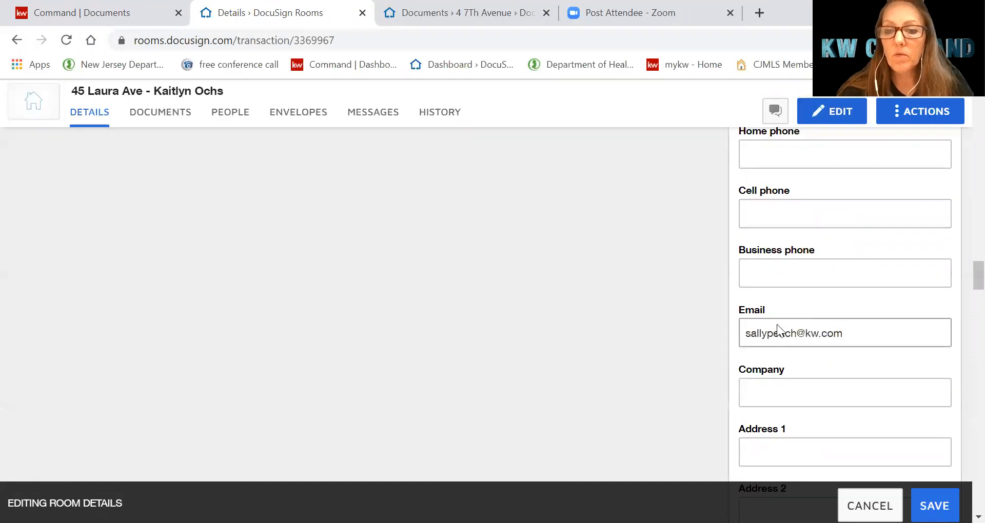
{"action": "scroll", "coordinate": [822, 359], "scroll_direction": "down", "scroll_amount": 7}
{"action": "scroll", "coordinate": [786, 412], "scroll_direction": "down", "scroll_amount": 3}
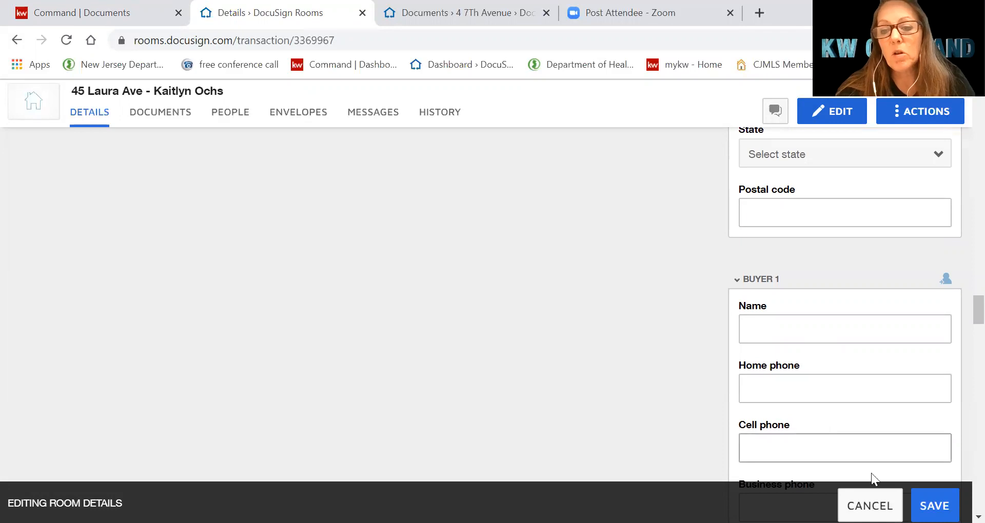
{"action": "left_click", "coordinate": [933, 506]}
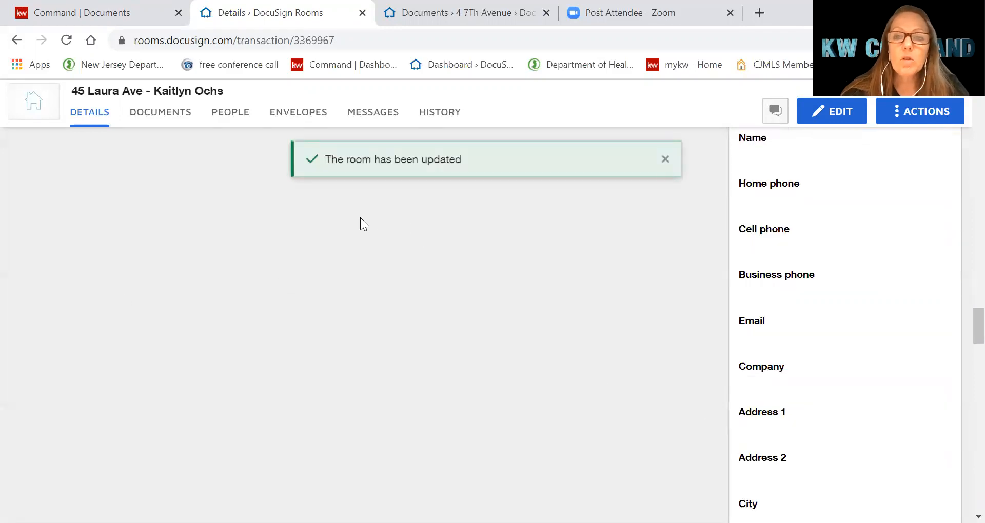
{"action": "left_click", "coordinate": [157, 119]}
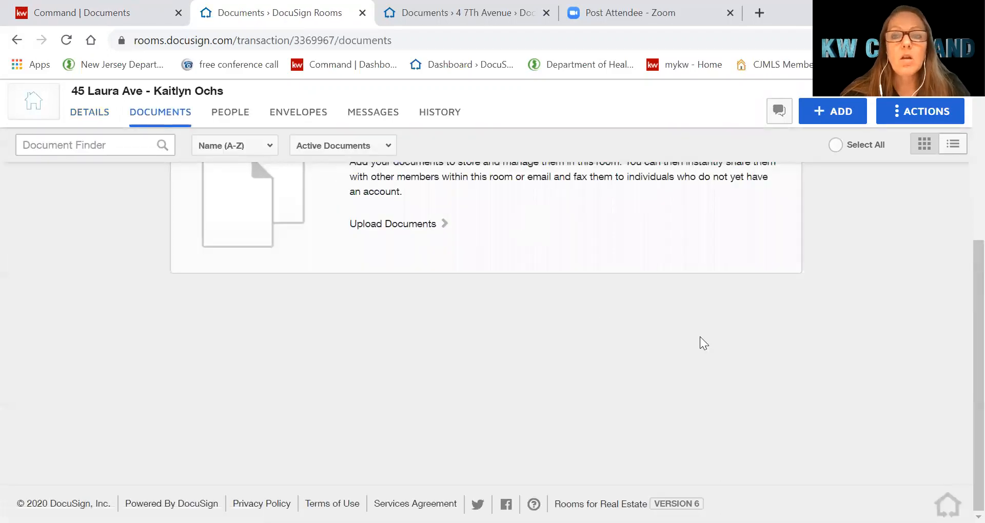
Add all 11 forms from the 'LISTING - You represent the Seller' form group to the room
{"action": "scroll", "coordinate": [963, 314], "scroll_direction": "up", "scroll_amount": 5}
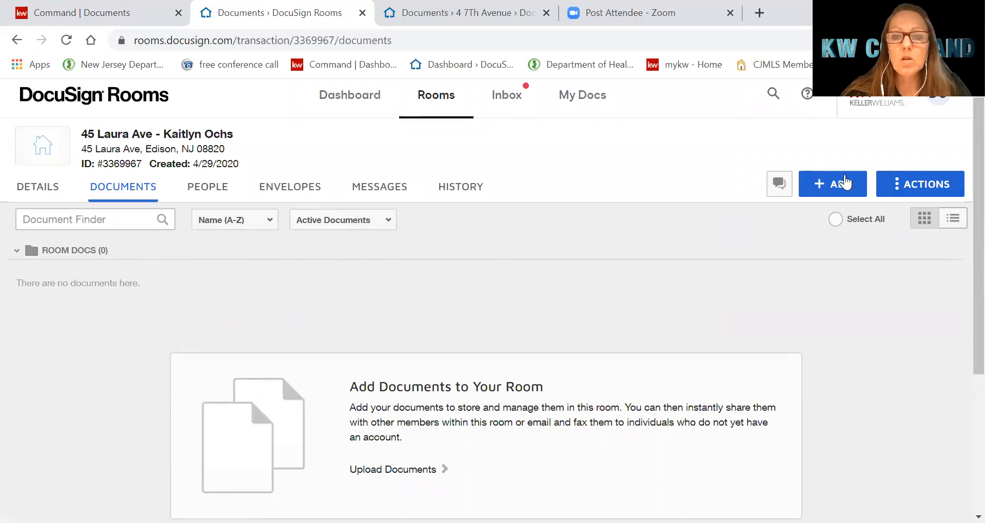
{"action": "left_click", "coordinate": [847, 185]}
{"action": "left_click", "coordinate": [825, 249]}
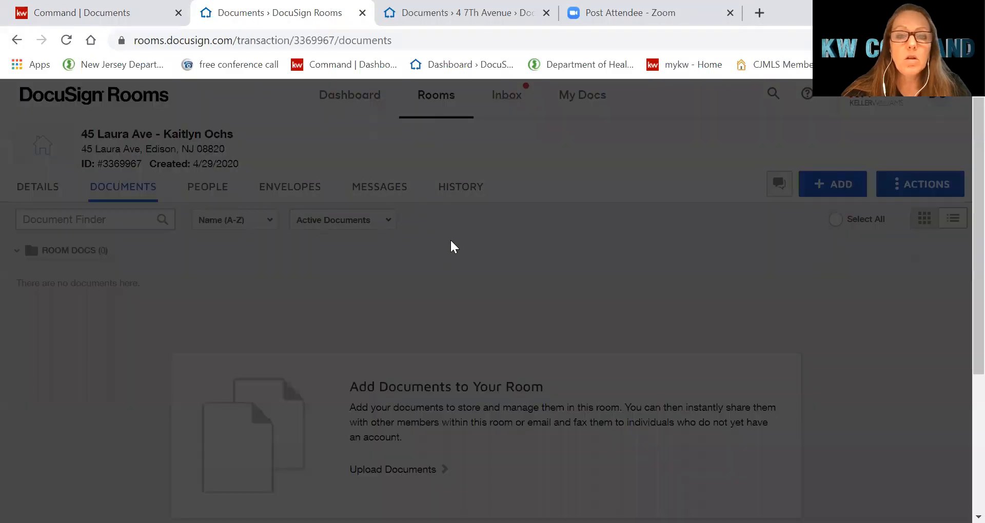
{"action": "left_click", "coordinate": [405, 160]}
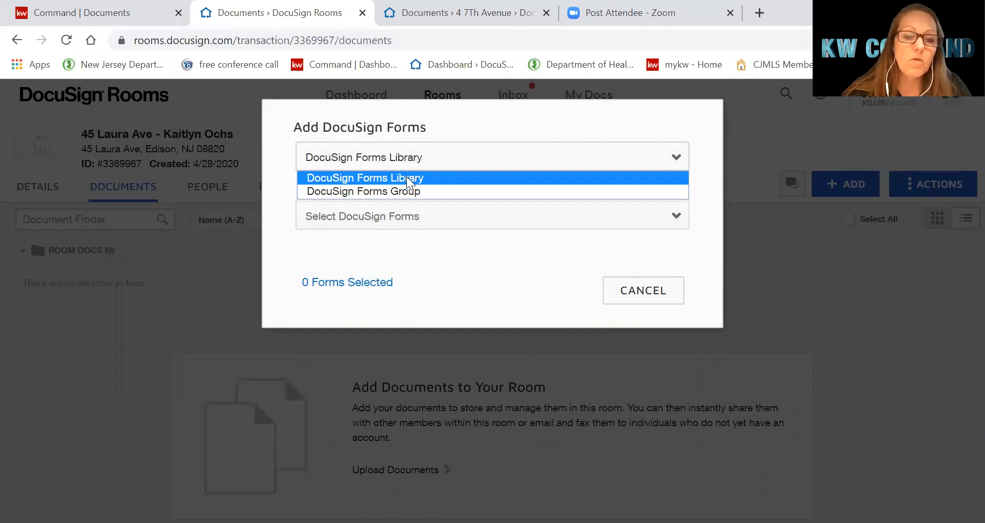
{"action": "left_click", "coordinate": [406, 190]}
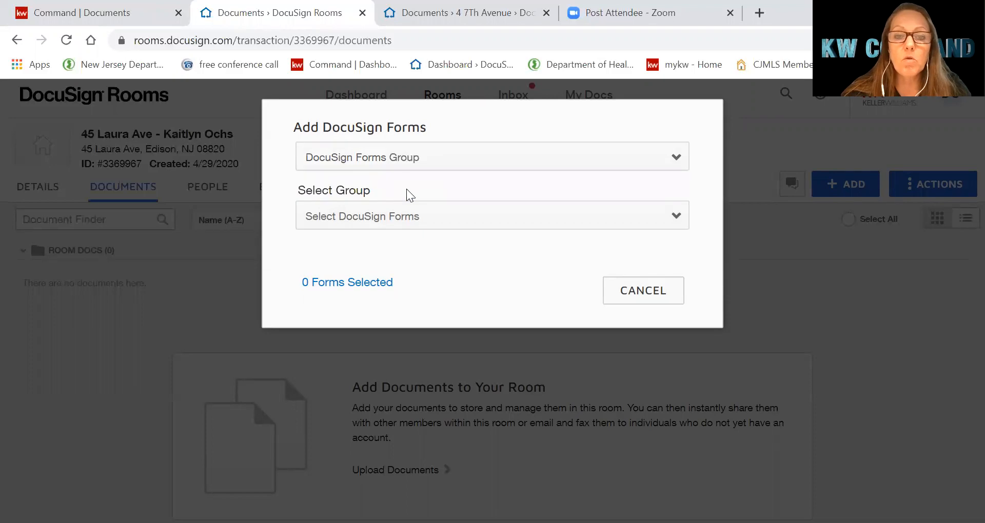
{"action": "left_click", "coordinate": [418, 224]}
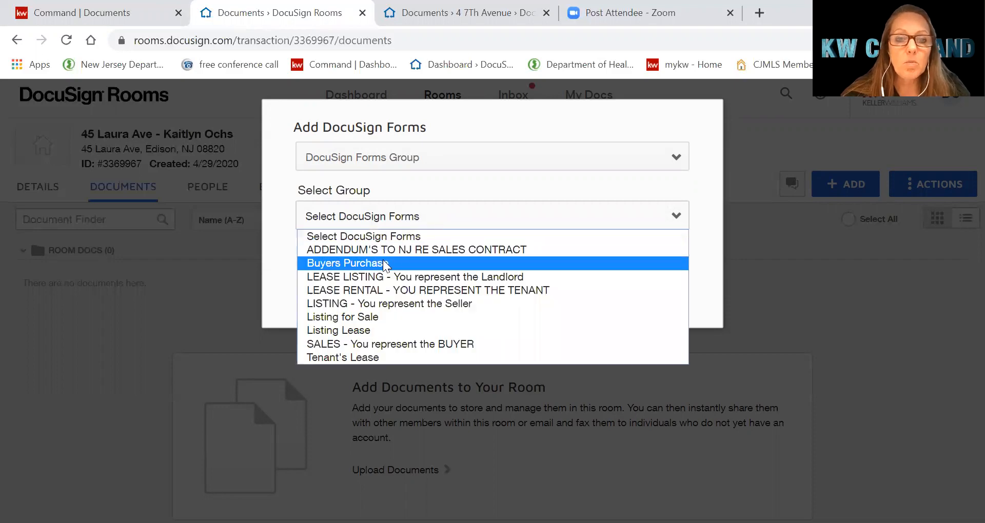
{"action": "left_click", "coordinate": [380, 303]}
{"action": "left_click", "coordinate": [302, 287]}
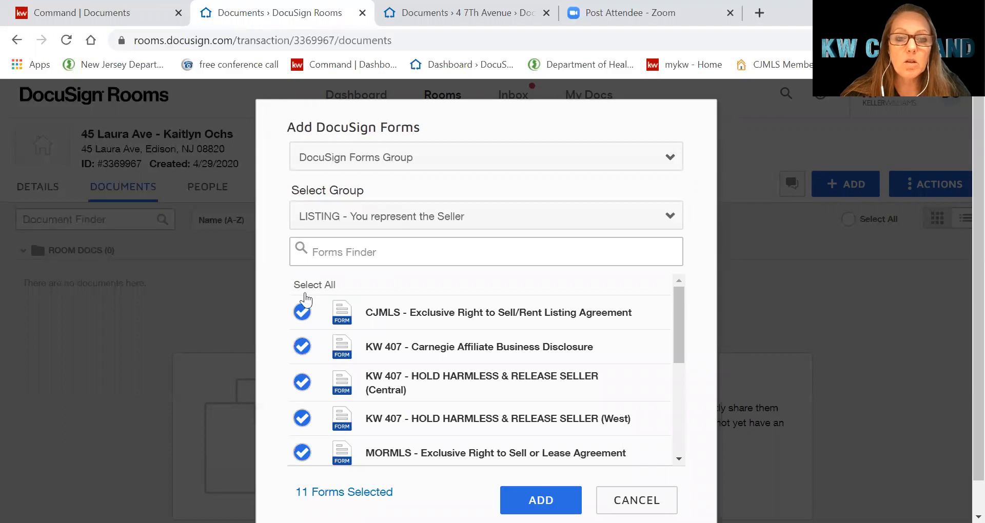
{"action": "left_click", "coordinate": [525, 495]}
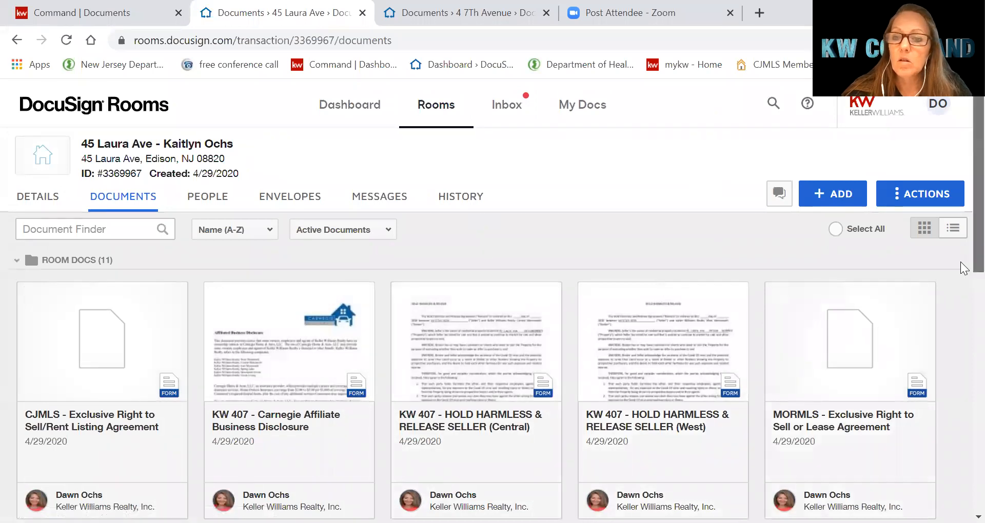
Look over the added form cards, then go back to the KW Command documents checklist
{"action": "scroll", "coordinate": [961, 267], "scroll_direction": "down", "scroll_amount": 2}
{"action": "scroll", "coordinate": [964, 309], "scroll_direction": "down", "scroll_amount": 6}
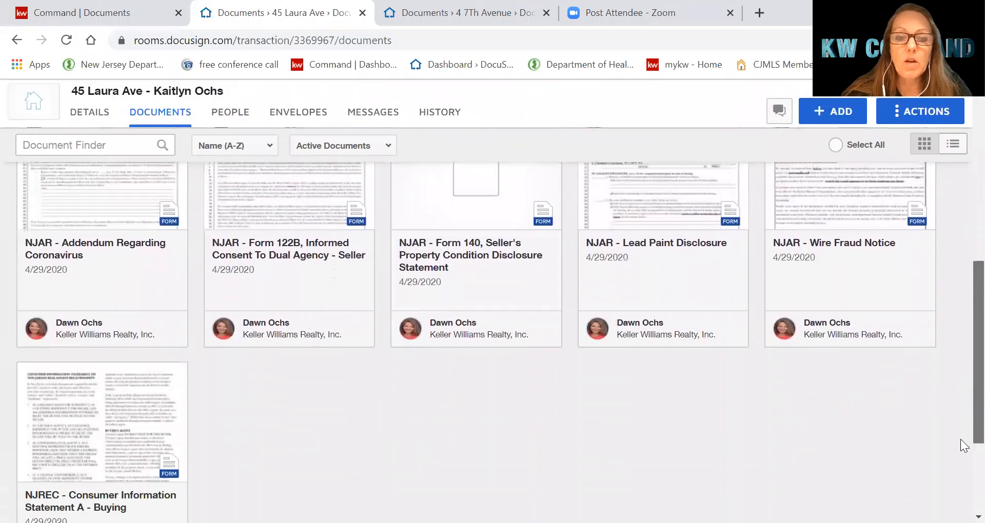
{"action": "scroll", "coordinate": [964, 413], "scroll_direction": "up", "scroll_amount": 8}
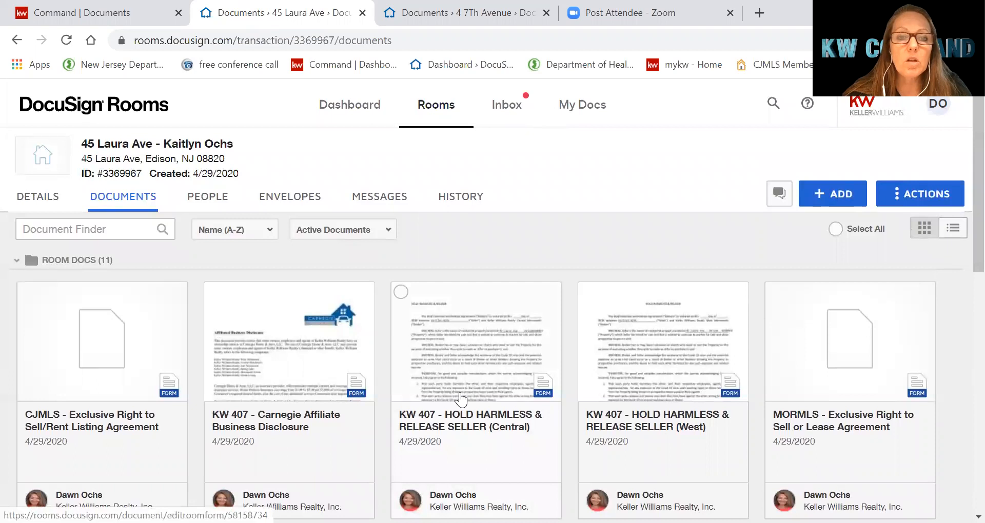
{"action": "left_click", "coordinate": [119, 18]}
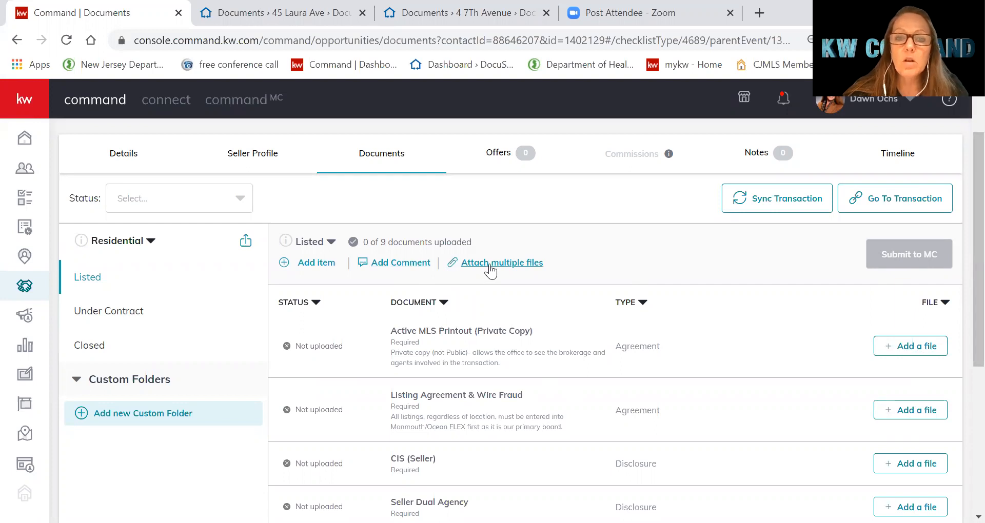
Attach files from DocuSign, pairing MORMLS exclusive right to sell with Listing Agreement & Wire Fraud
{"action": "left_click", "coordinate": [494, 264]}
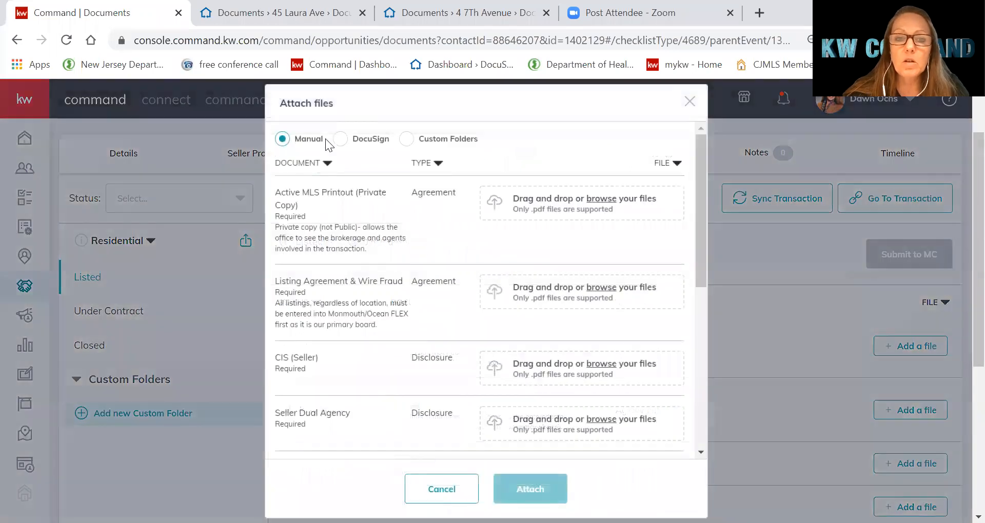
{"action": "left_click", "coordinate": [341, 139]}
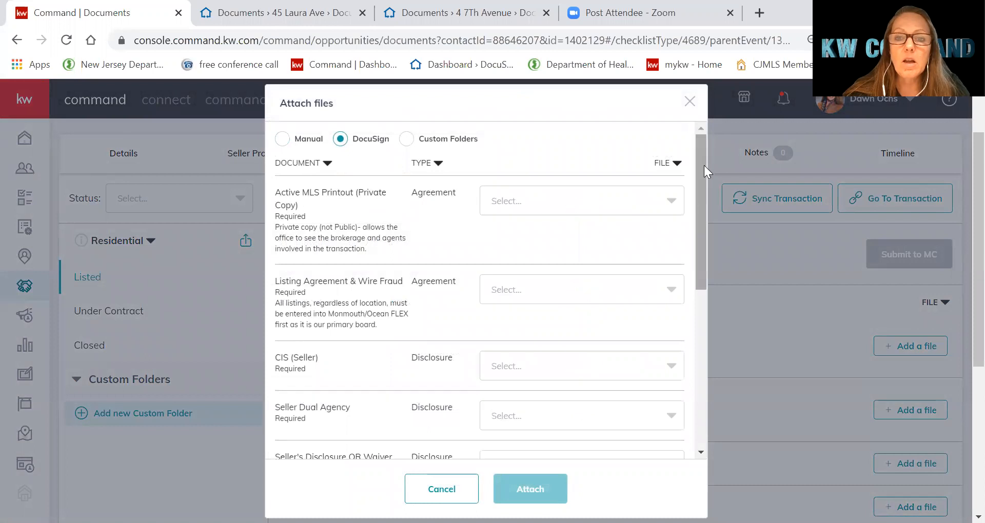
{"action": "left_click_drag", "start_coordinate": [699, 162], "coordinate": [698, 216]}
{"action": "left_click", "coordinate": [595, 177]}
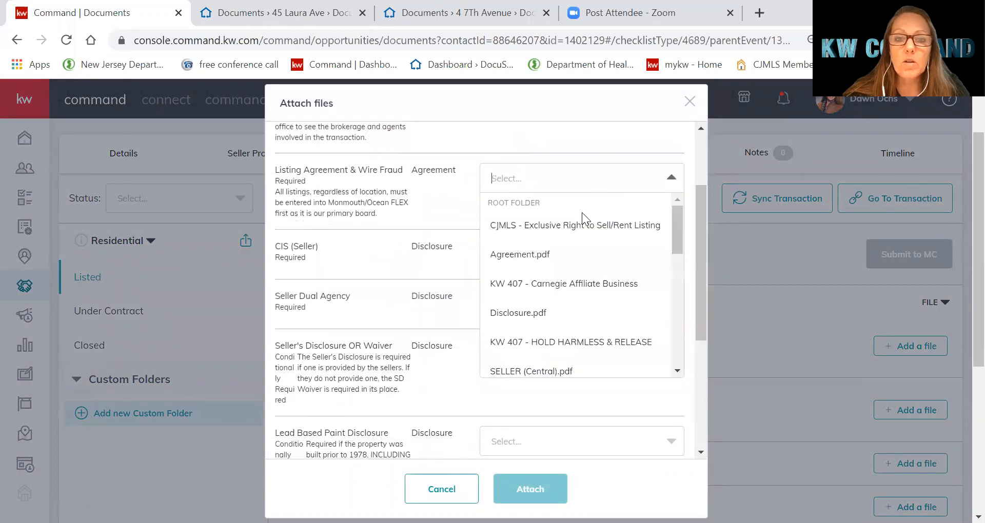
{"action": "scroll", "coordinate": [544, 333], "scroll_direction": "down", "scroll_amount": 3}
{"action": "scroll", "coordinate": [545, 333], "scroll_direction": "down", "scroll_amount": 2}
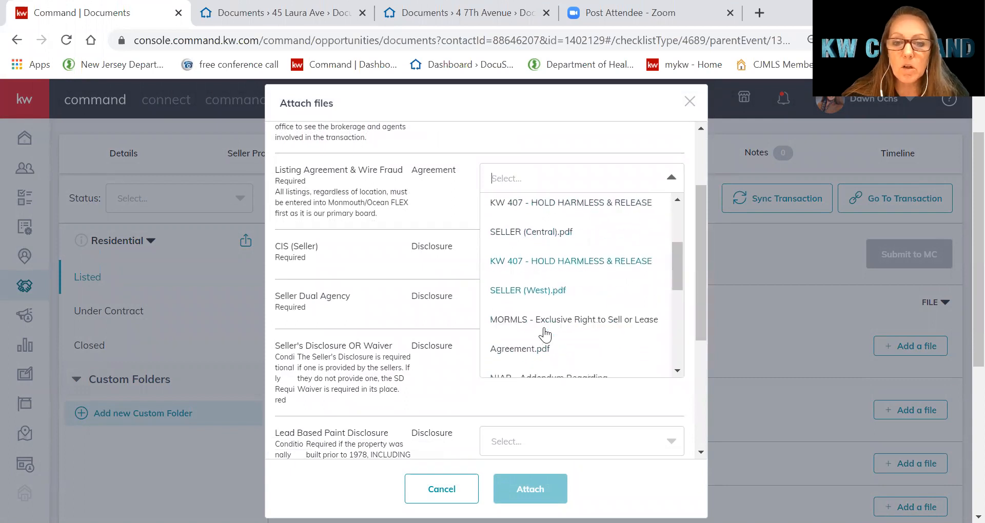
{"action": "left_click", "coordinate": [566, 315]}
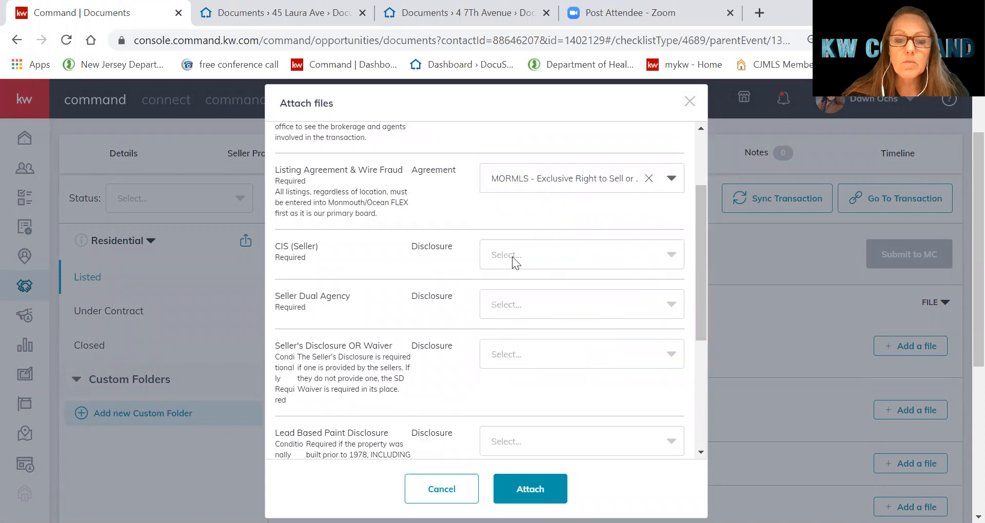
Assign the NJREC consumer information statement to CIS (Seller) and NJAR Form 140 to Seller Dual Agency
{"action": "left_click", "coordinate": [512, 256]}
{"action": "scroll", "coordinate": [561, 343], "scroll_direction": "down", "scroll_amount": 3}
{"action": "scroll", "coordinate": [561, 346], "scroll_direction": "down", "scroll_amount": 4}
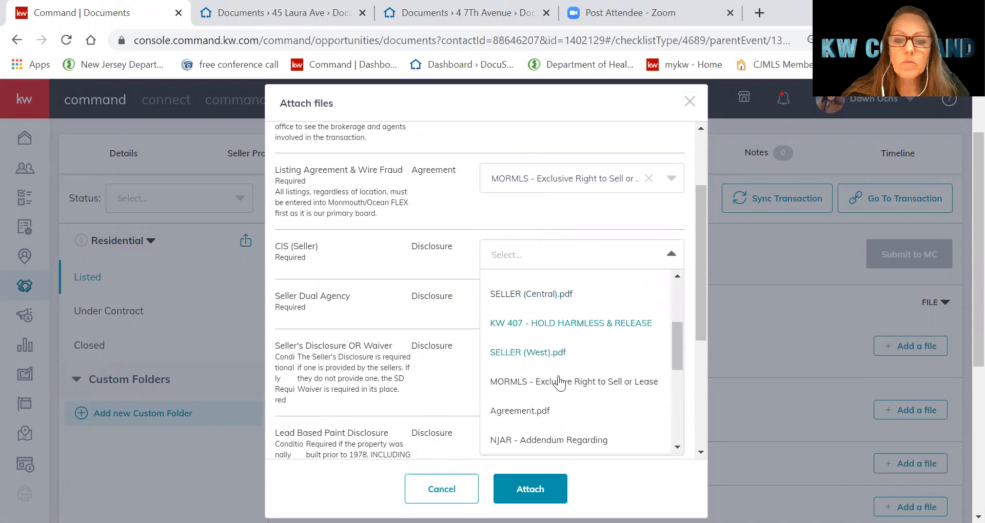
{"action": "scroll", "coordinate": [538, 429], "scroll_direction": "down", "scroll_amount": 3}
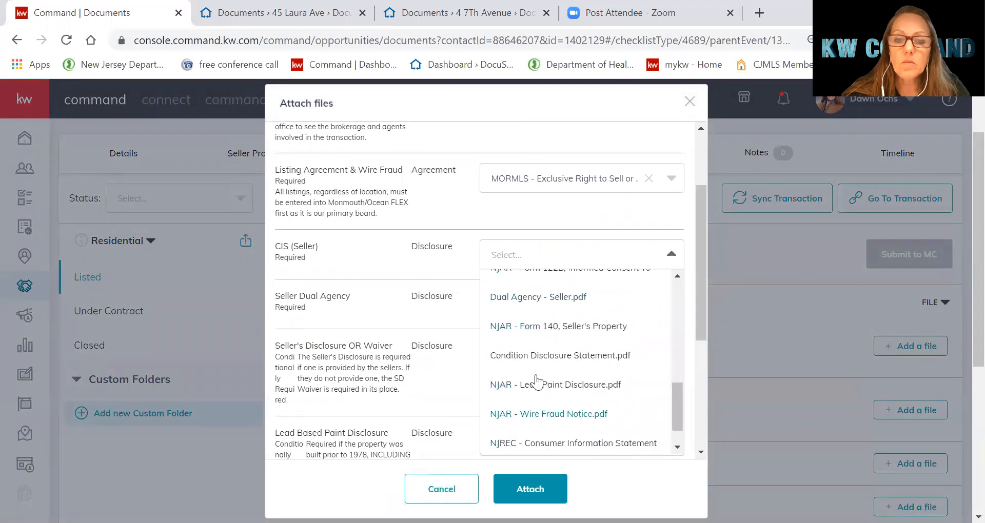
{"action": "left_click", "coordinate": [535, 444]}
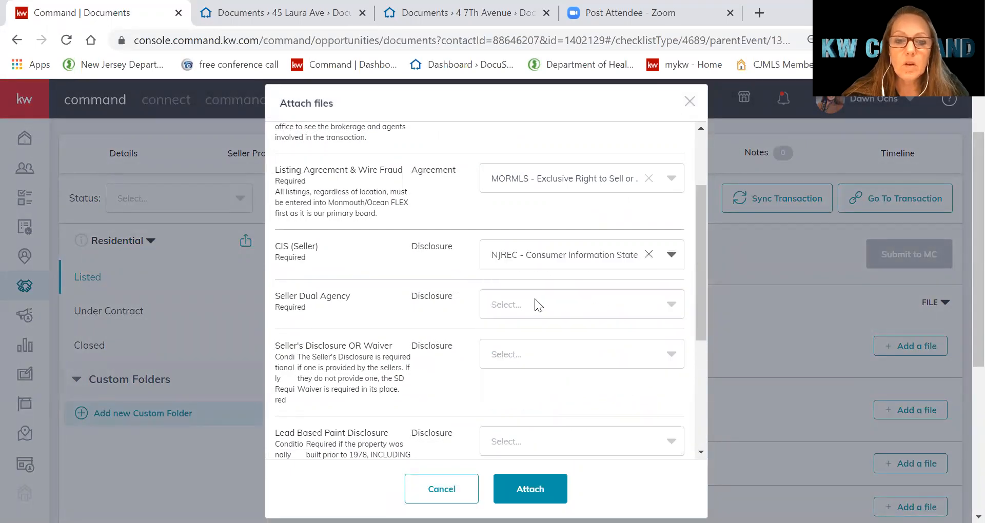
{"action": "left_click", "coordinate": [521, 306]}
{"action": "scroll", "coordinate": [563, 390], "scroll_direction": "down", "scroll_amount": 4}
{"action": "scroll", "coordinate": [562, 390], "scroll_direction": "down", "scroll_amount": 5}
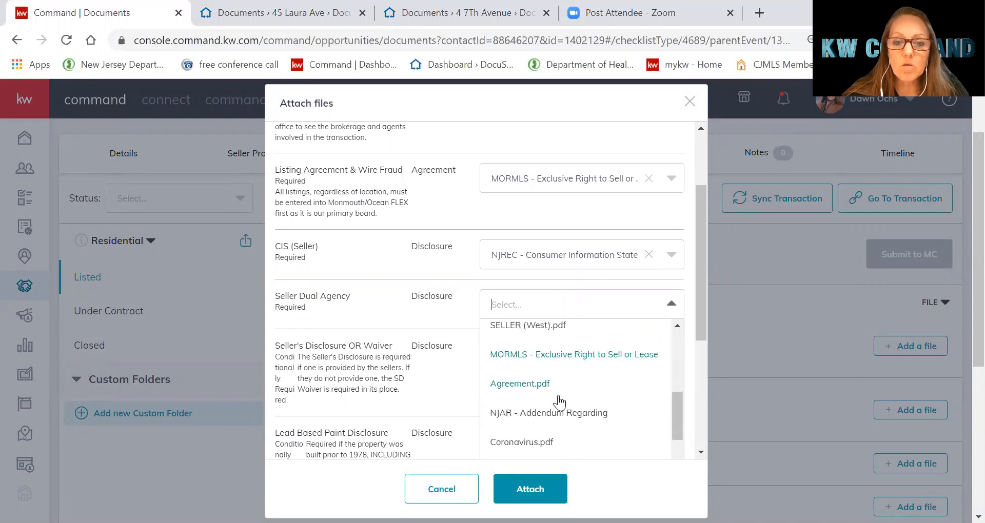
{"action": "scroll", "coordinate": [534, 438], "scroll_direction": "down", "scroll_amount": 1}
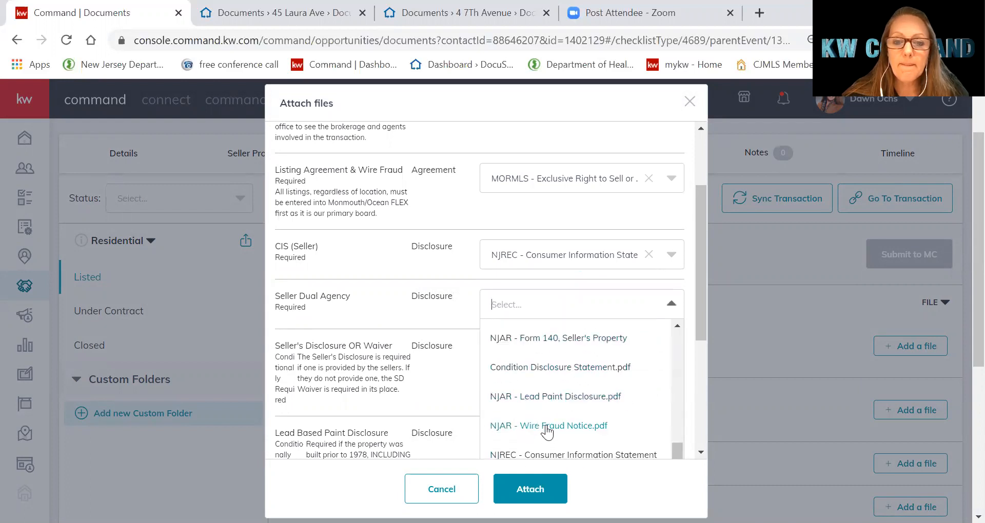
{"action": "left_click", "coordinate": [572, 380]}
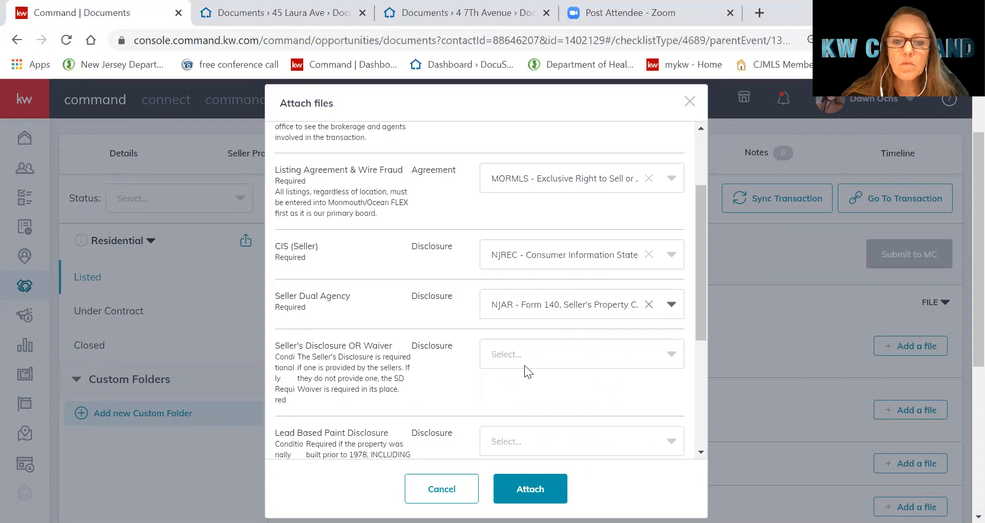
Leave Seller's Disclosure unassigned and pair NJAR - Lead Paint Disclosure.pdf with Lead Based Paint Disclosure
{"action": "left_click", "coordinate": [534, 357]}
{"action": "scroll", "coordinate": [560, 415], "scroll_direction": "down", "scroll_amount": 3}
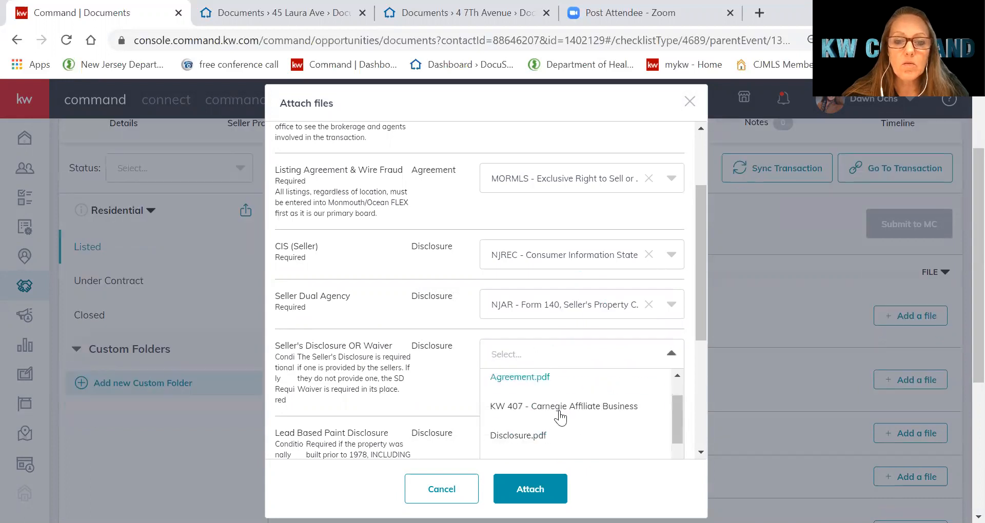
{"action": "left_click", "coordinate": [419, 388]}
{"action": "scroll", "coordinate": [431, 406], "scroll_direction": "down", "scroll_amount": 3}
{"action": "scroll", "coordinate": [431, 405], "scroll_direction": "down", "scroll_amount": 1}
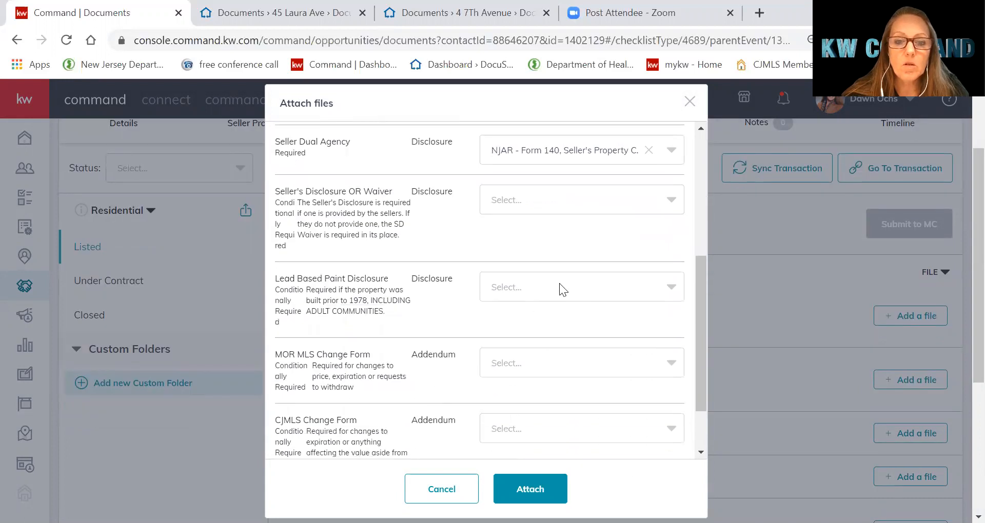
{"action": "left_click", "coordinate": [559, 286]}
{"action": "scroll", "coordinate": [580, 421], "scroll_direction": "down", "scroll_amount": 5}
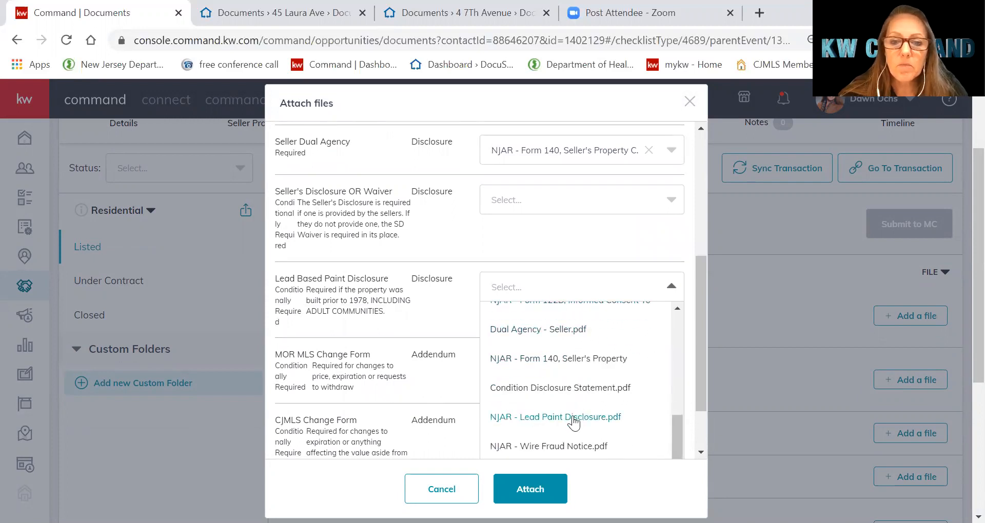
{"action": "scroll", "coordinate": [573, 423], "scroll_direction": "down", "scroll_amount": 1}
{"action": "left_click", "coordinate": [573, 382]}
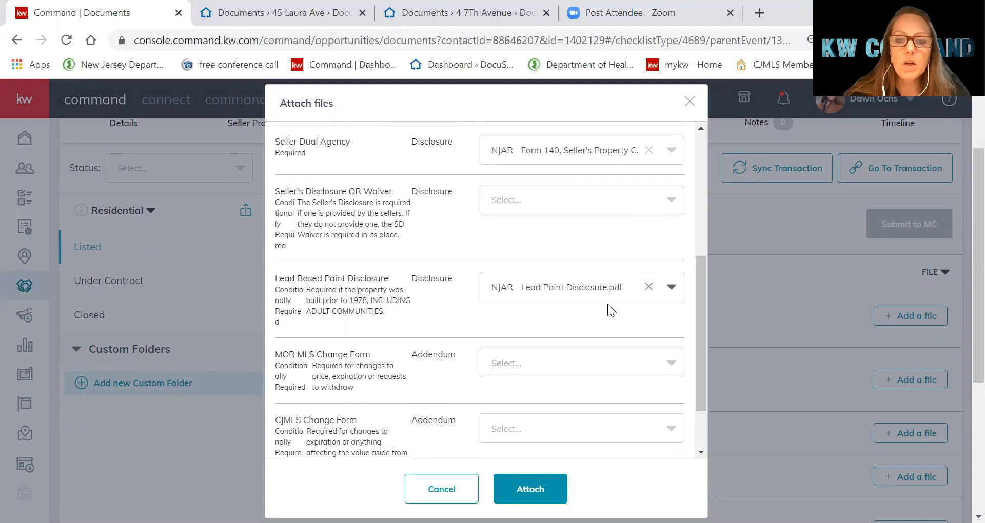
Attach the four matched files and confirm the checklist shows 4 of 9 documents uploaded
{"action": "left_click", "coordinate": [531, 487]}
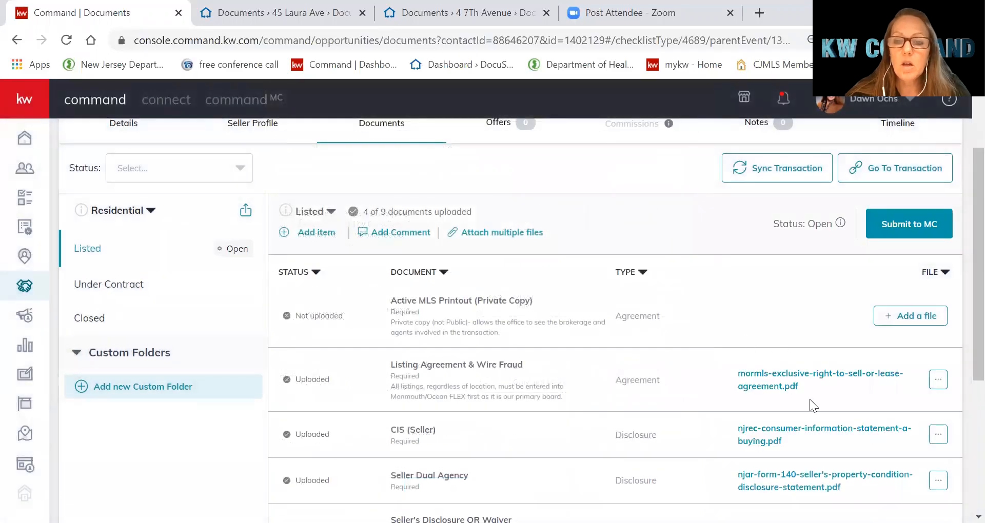
{"action": "scroll", "coordinate": [963, 331], "scroll_direction": "down", "scroll_amount": 4}
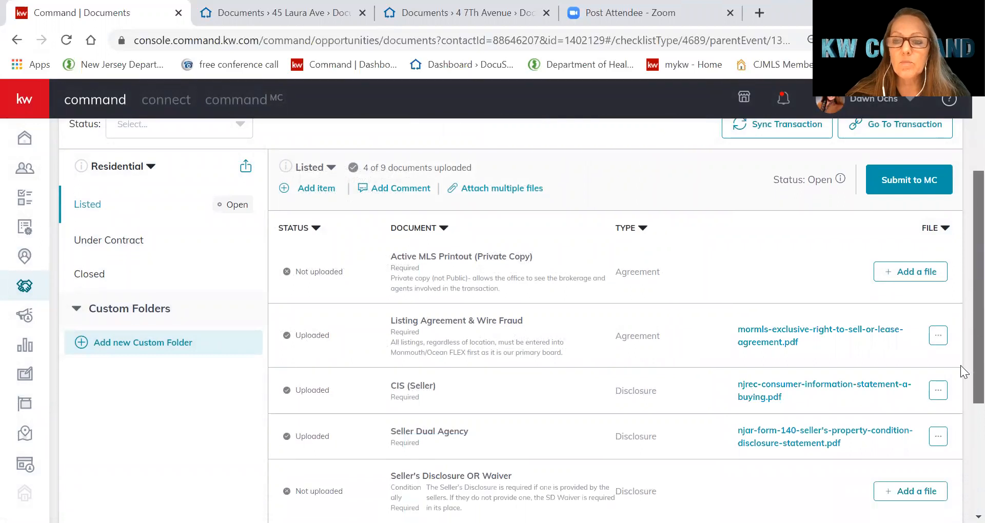
{"action": "scroll", "coordinate": [962, 445], "scroll_direction": "up", "scroll_amount": 4}
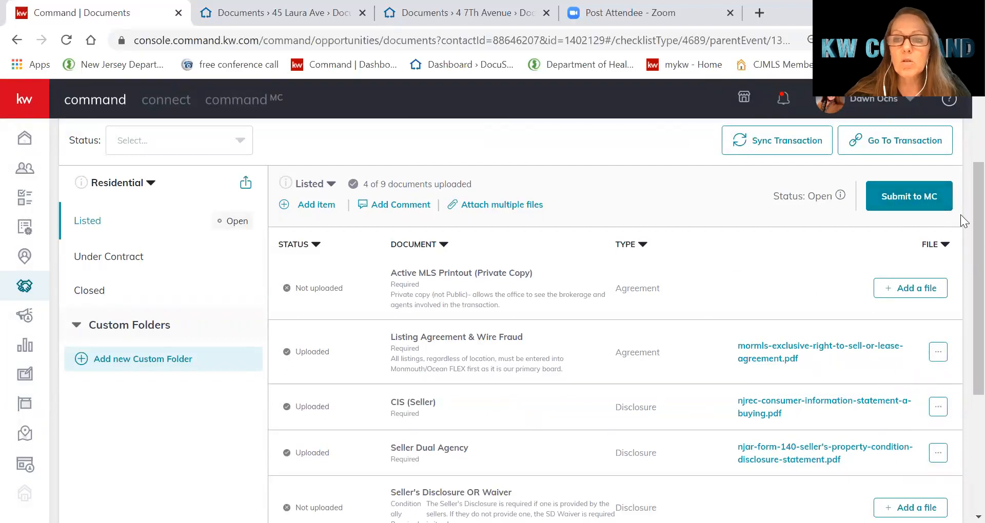
{"action": "scroll", "coordinate": [965, 157], "scroll_direction": "up", "scroll_amount": 3}
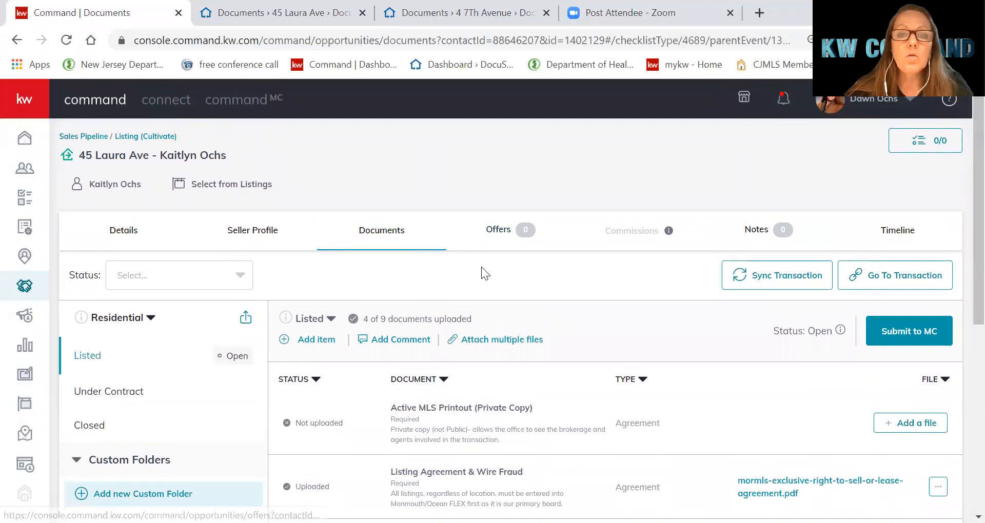
{"action": "left_click", "coordinate": [500, 232]}
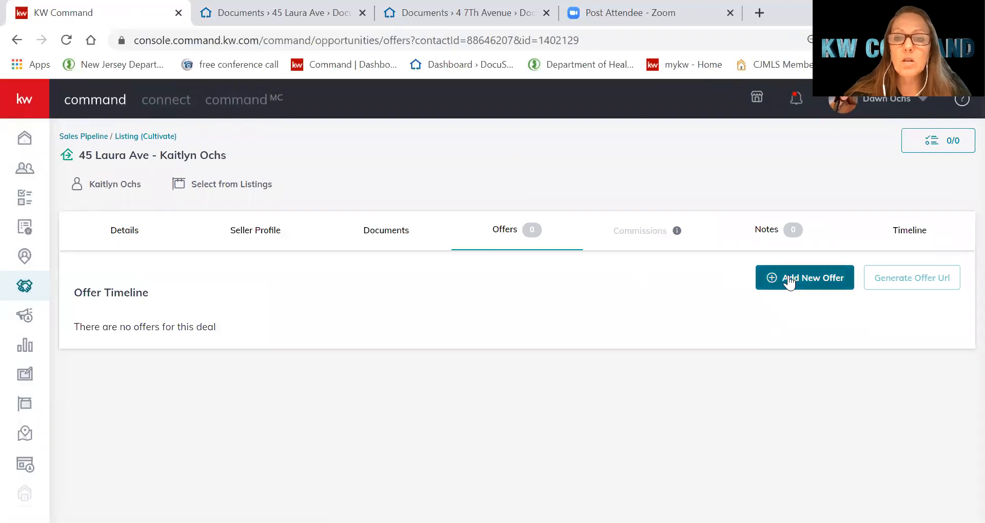
Create a new offer named Initial Offer and continue to its Parties details
{"action": "left_click", "coordinate": [789, 282]}
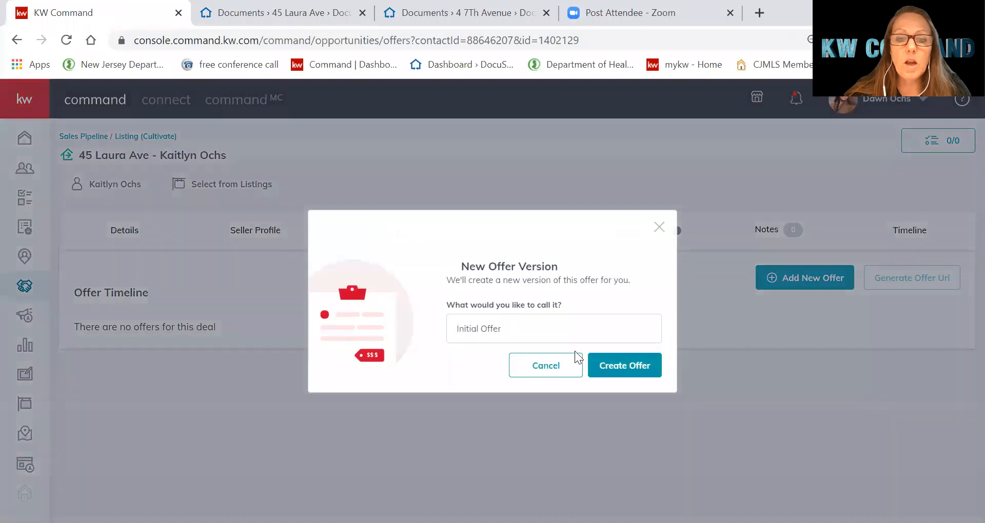
{"action": "left_click", "coordinate": [607, 364]}
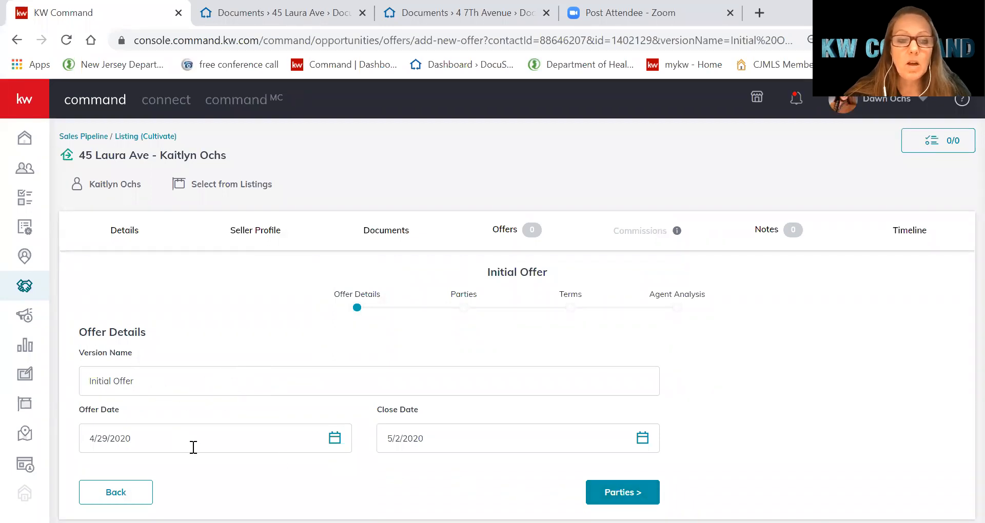
{"action": "left_click", "coordinate": [592, 489]}
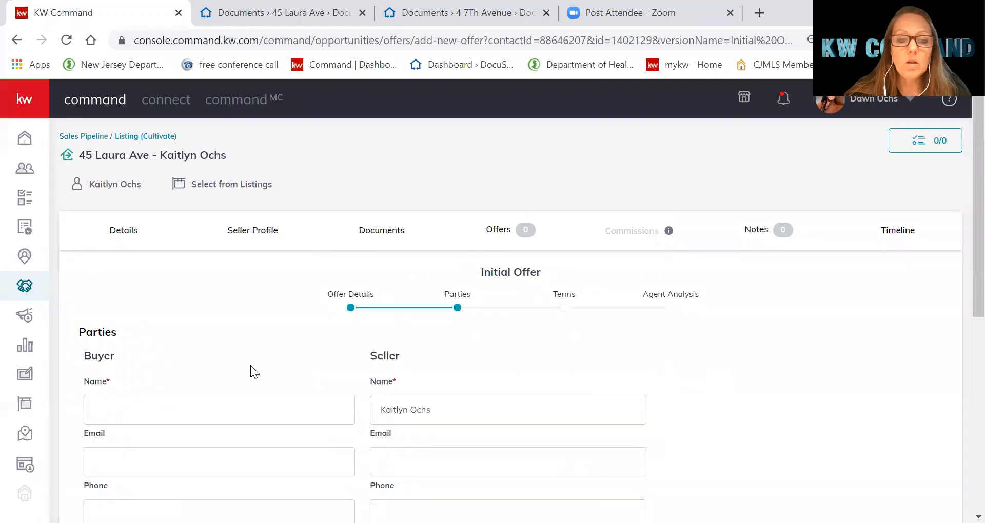
Enter the buyer's full name and the buyer's agent's name in the offer parties
{"action": "left_click", "coordinate": [166, 409]}
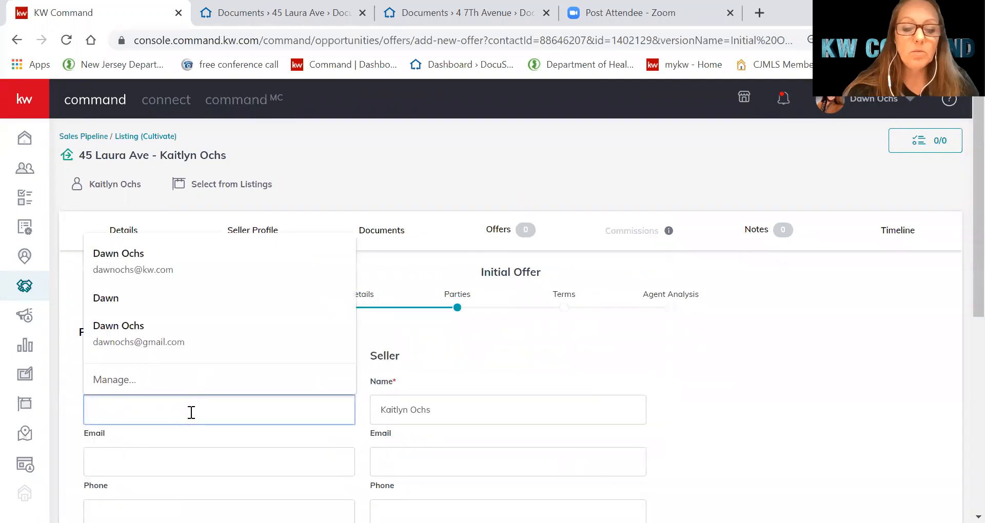
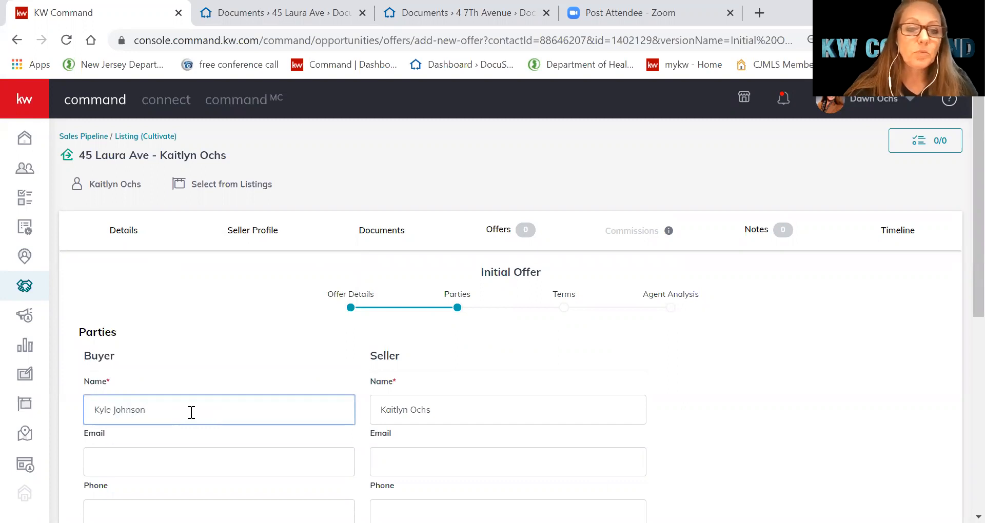
{"action": "scroll", "coordinate": [159, 420], "scroll_direction": "down", "scroll_amount": 8}
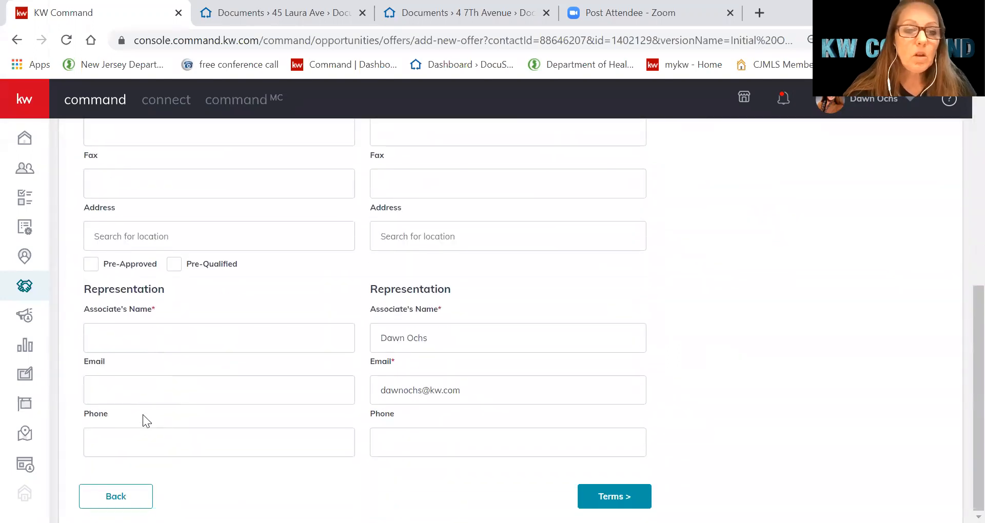
{"action": "left_click", "coordinate": [155, 339]}
Enter terms of $50,000 cash, $250,000 financed and $50,000 earnest money for $300,000
{"action": "left_click", "coordinate": [619, 490]}
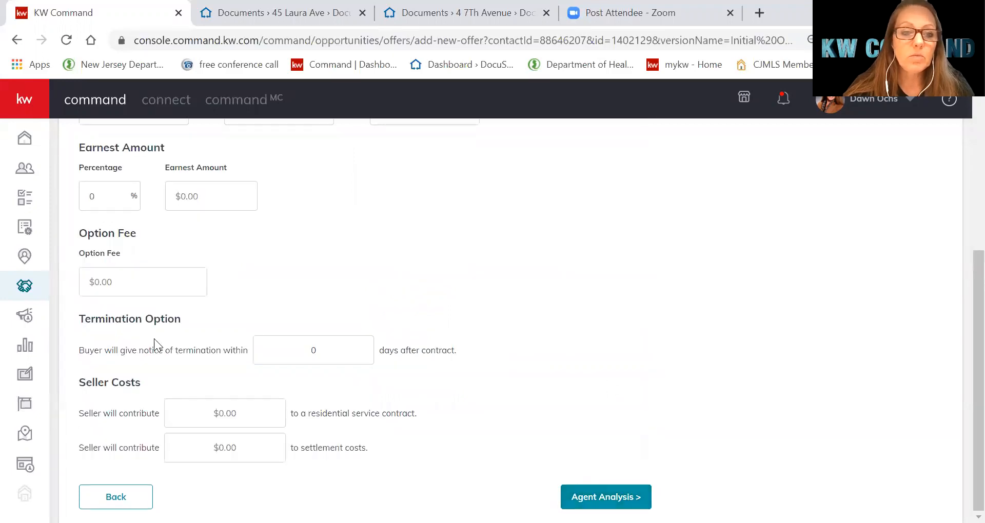
{"action": "scroll", "coordinate": [154, 343], "scroll_direction": "up", "scroll_amount": 3}
{"action": "left_click", "coordinate": [129, 255]}
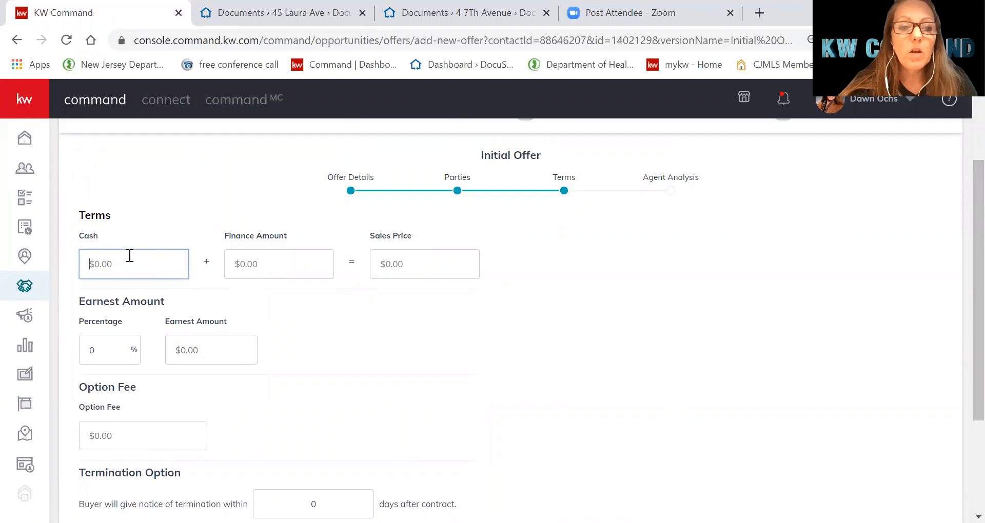
{"action": "type", "text": "500000"}
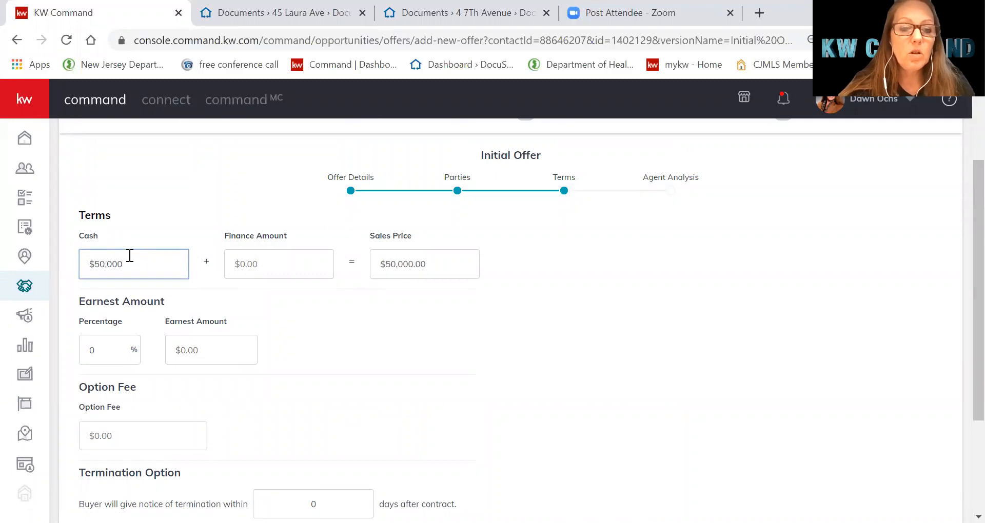
{"action": "key", "text": "Tab"}
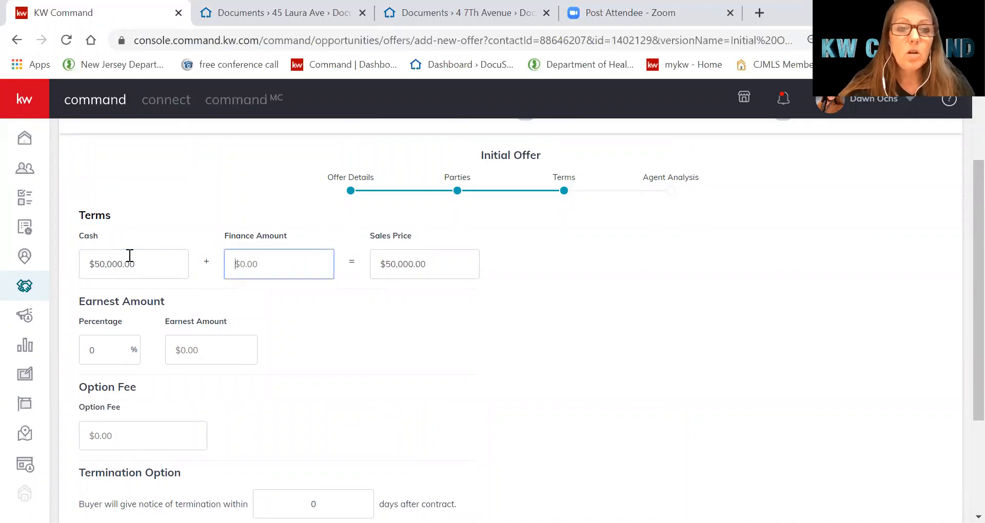
{"action": "type", "text": "2500000"}
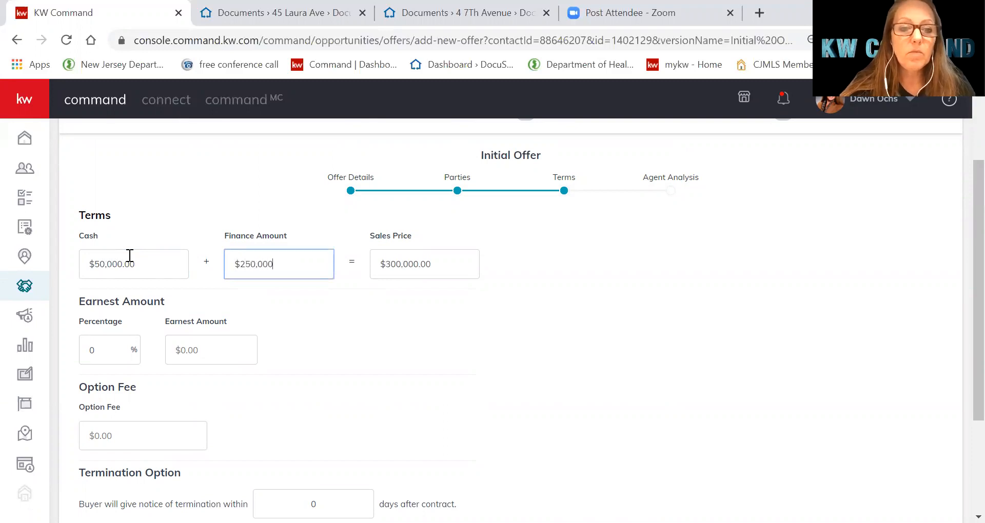
{"action": "key", "text": "Tab"}
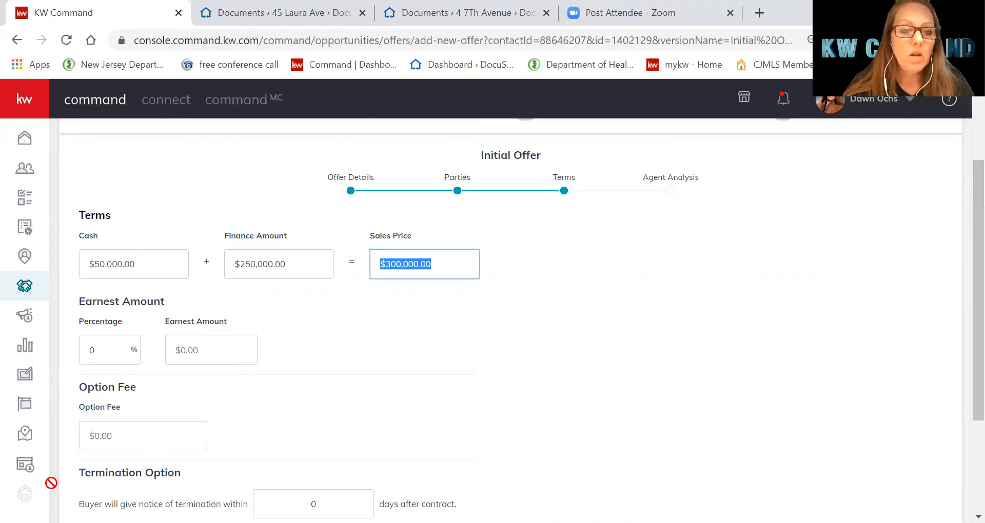
{"action": "left_click", "coordinate": [219, 357]}
{"action": "type", "text": "500000"}
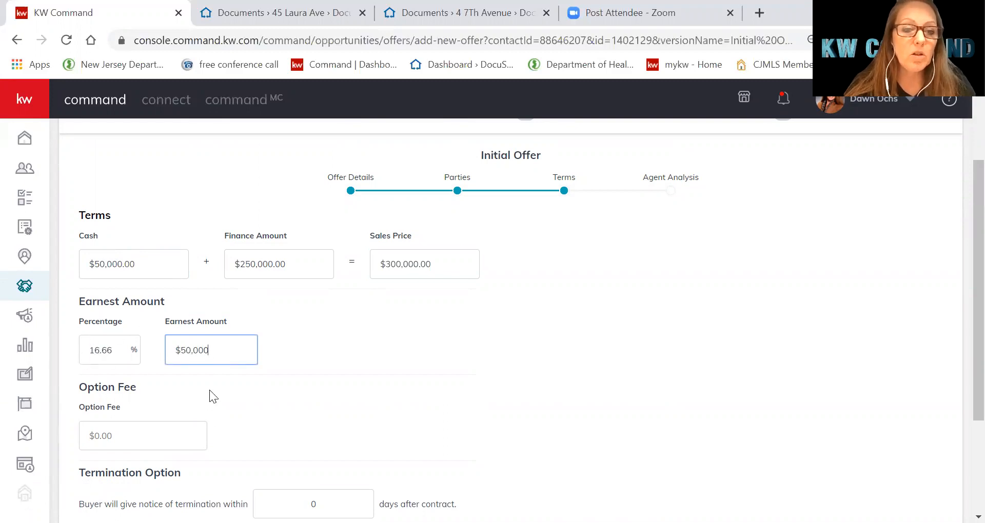
{"action": "scroll", "coordinate": [315, 369], "scroll_direction": "down", "scroll_amount": 3}
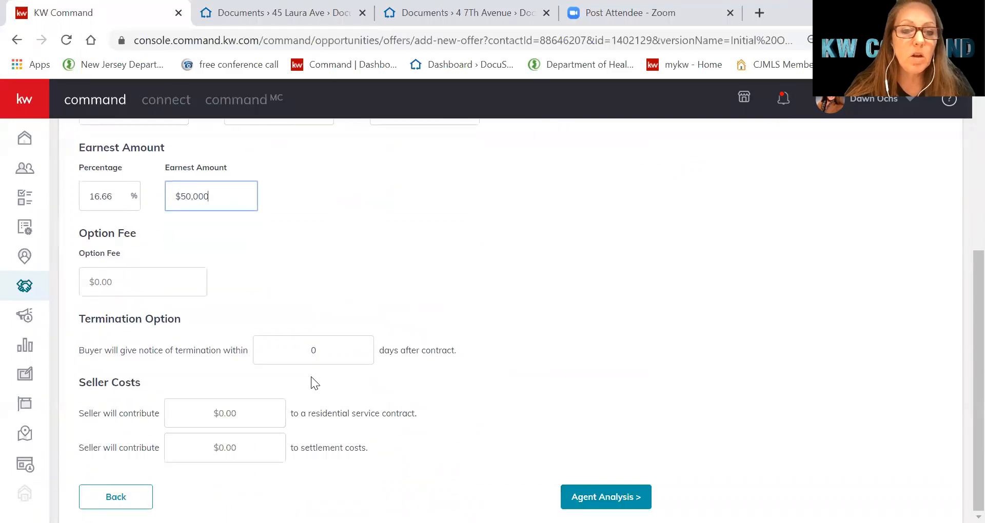
{"action": "left_click", "coordinate": [568, 486]}
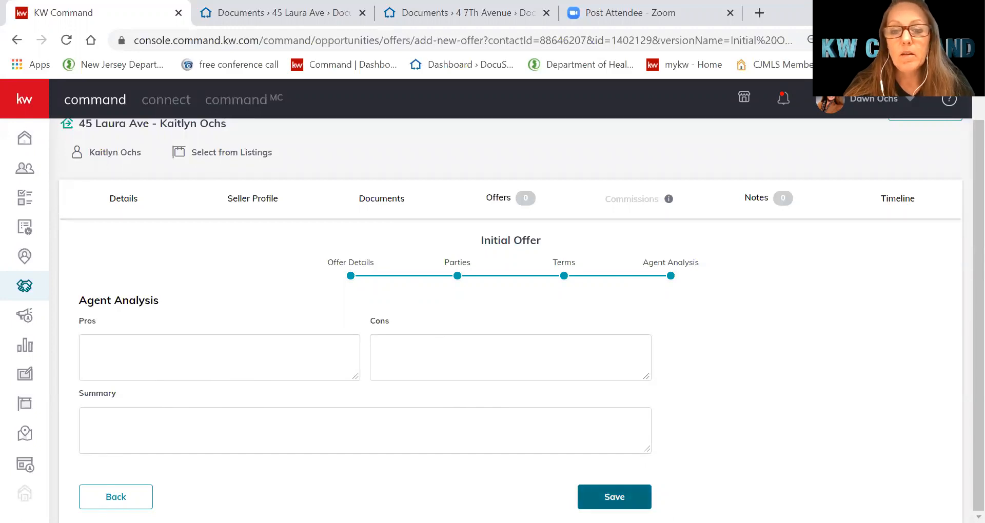
Save the $300,000 offer and mark it Accepted on the Offer Timeline
{"action": "left_click", "coordinate": [615, 497]}
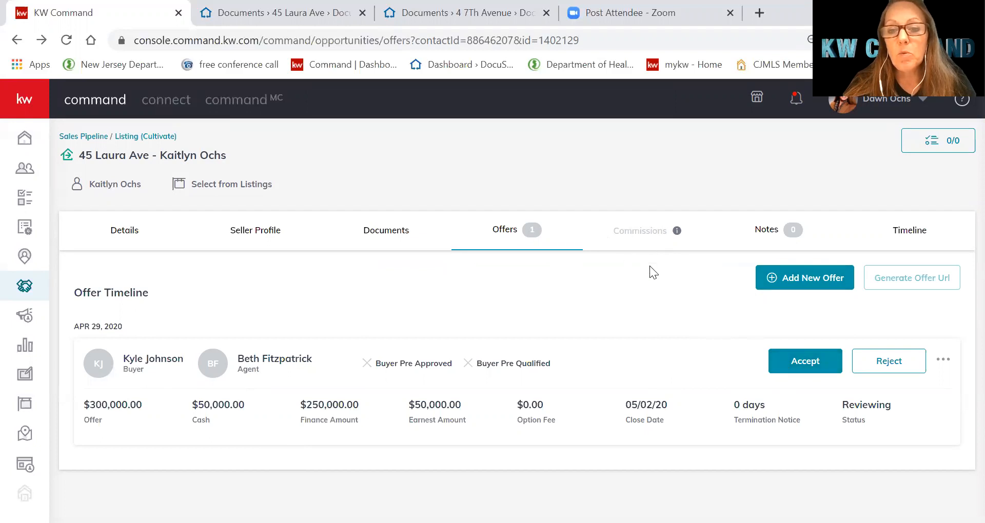
{"action": "left_click", "coordinate": [800, 361]}
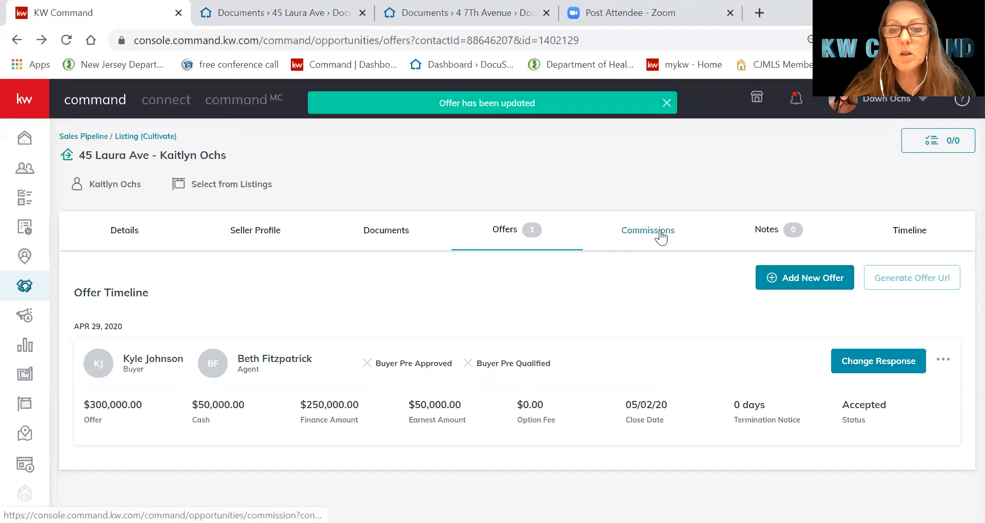
Set the commission's contract date to 04/28/2020 from the calendar on the Commissions page
{"action": "left_click", "coordinate": [659, 232]}
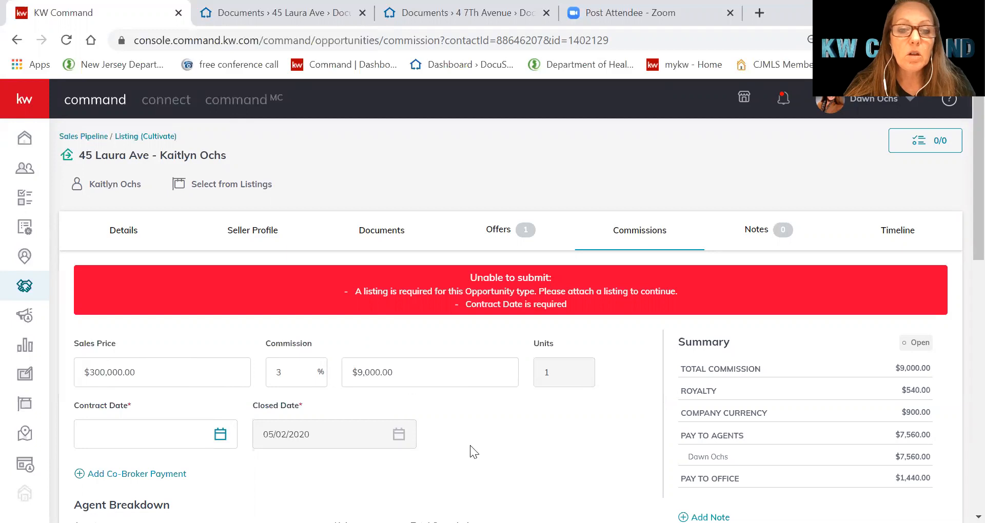
{"action": "scroll", "coordinate": [470, 445], "scroll_direction": "down", "scroll_amount": 1}
{"action": "left_click", "coordinate": [131, 360]}
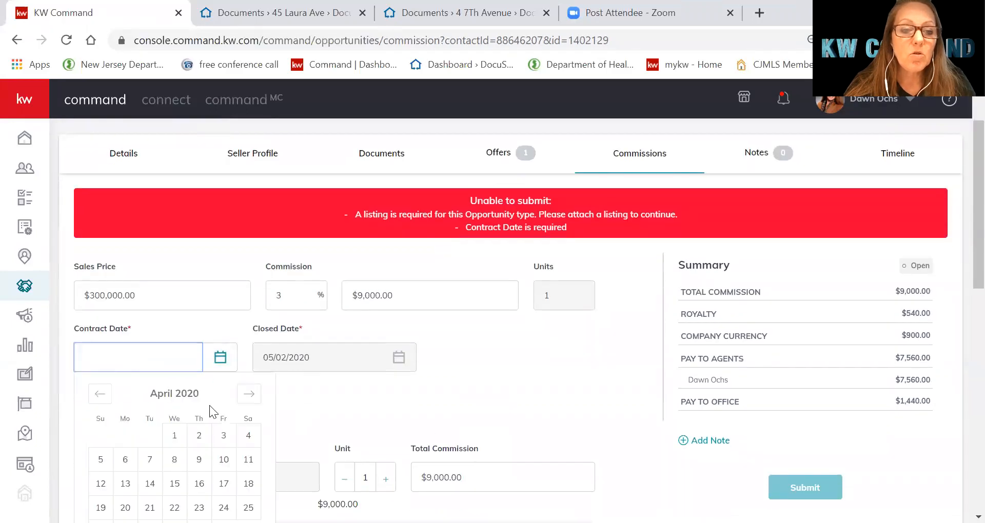
{"action": "scroll", "coordinate": [203, 436], "scroll_direction": "down", "scroll_amount": 3}
{"action": "left_click", "coordinate": [149, 363]}
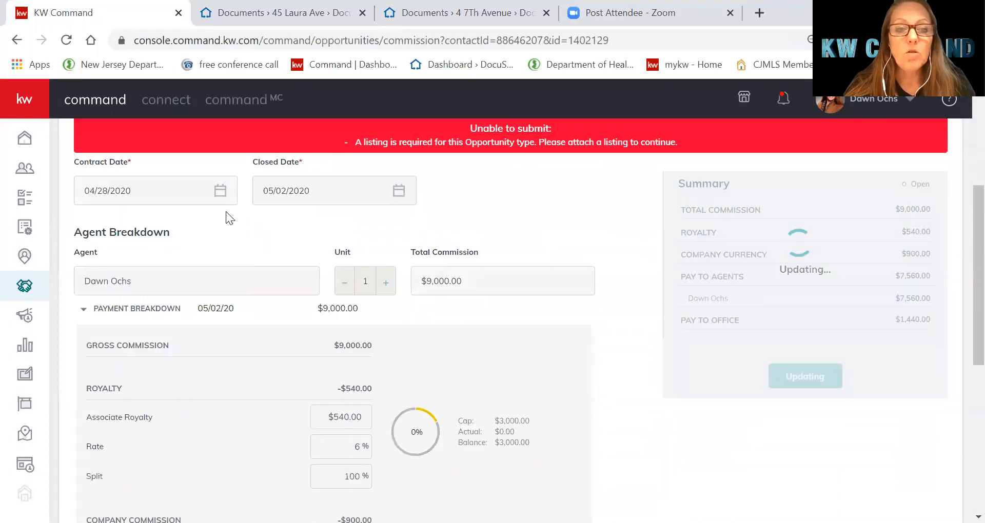
{"action": "scroll", "coordinate": [308, 351], "scroll_direction": "down", "scroll_amount": 6}
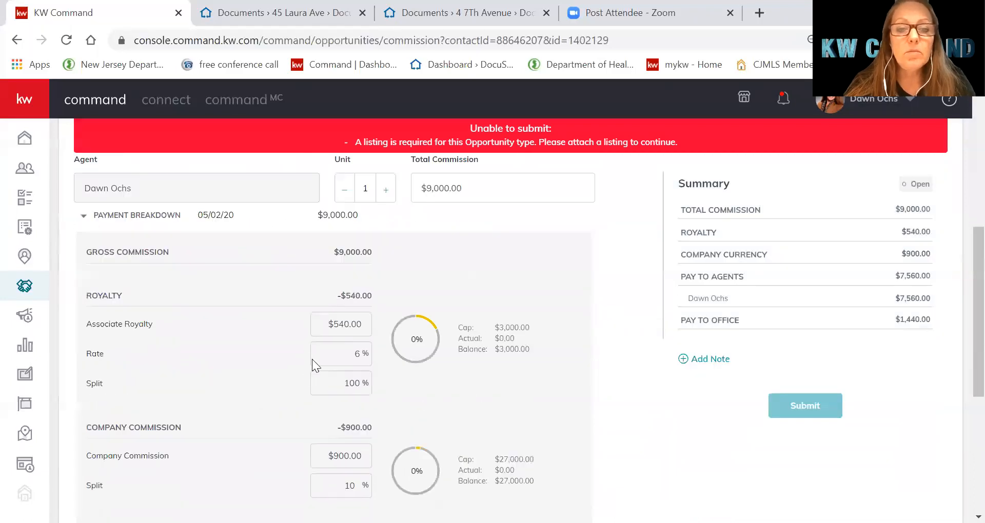
{"action": "scroll", "coordinate": [530, 437], "scroll_direction": "down", "scroll_amount": 2}
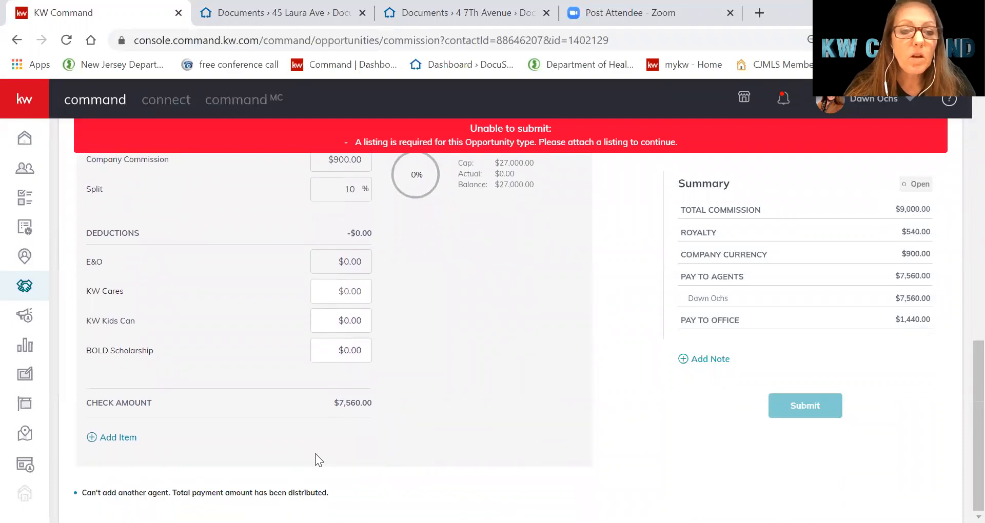
Add a Bonus commission item of $150, bringing the check amount to $7,701
{"action": "left_click", "coordinate": [112, 437]}
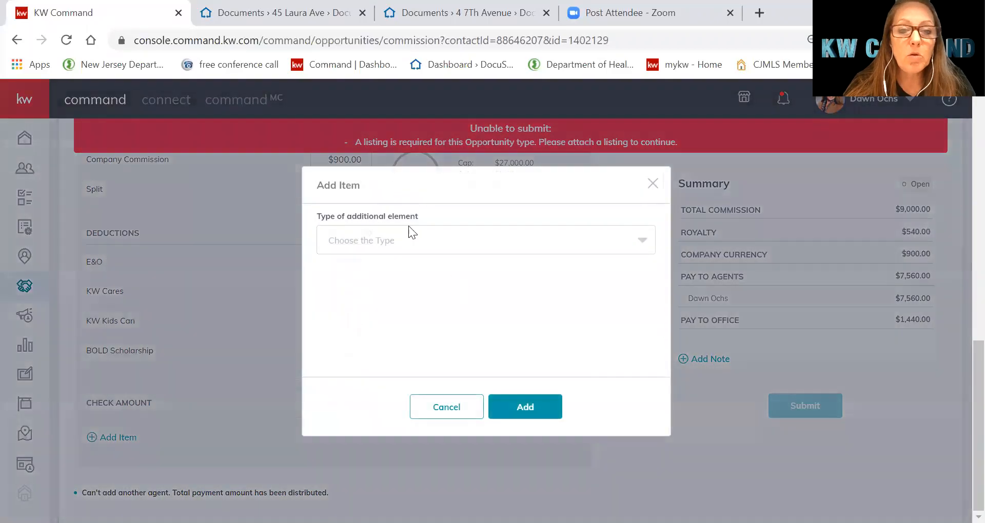
{"action": "left_click", "coordinate": [404, 240]}
{"action": "left_click", "coordinate": [341, 268]}
{"action": "left_click", "coordinate": [405, 305]}
{"action": "type", "text": "150"}
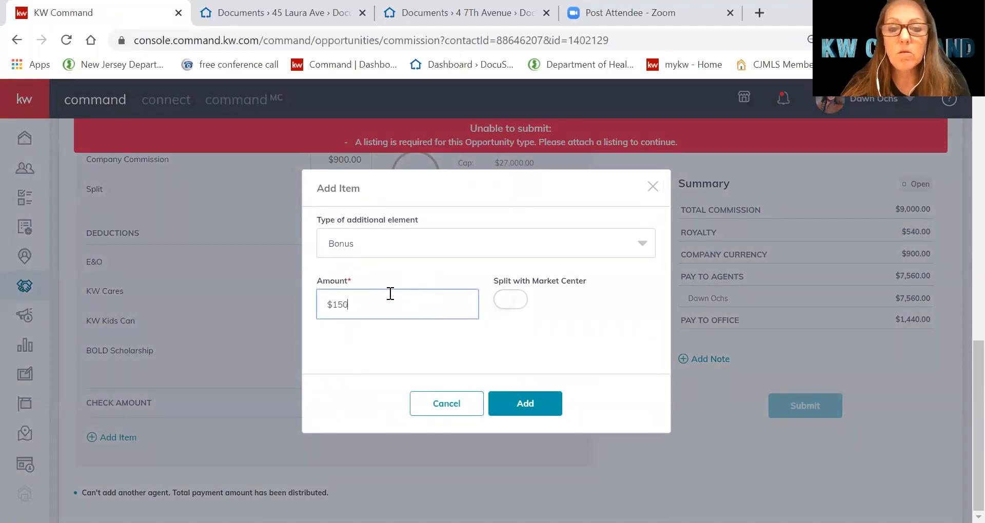
{"action": "left_click", "coordinate": [523, 402]}
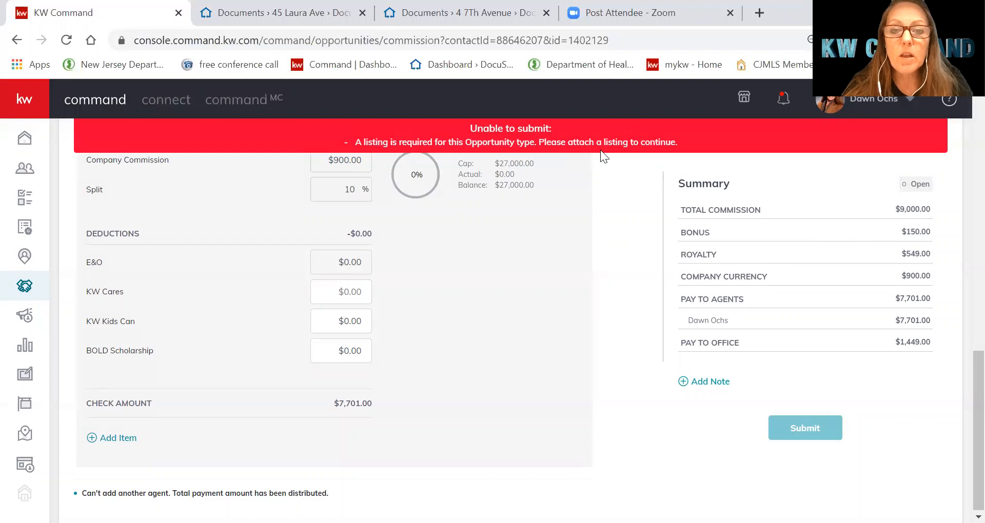
{"action": "scroll", "coordinate": [575, 328], "scroll_direction": "up", "scroll_amount": 10}
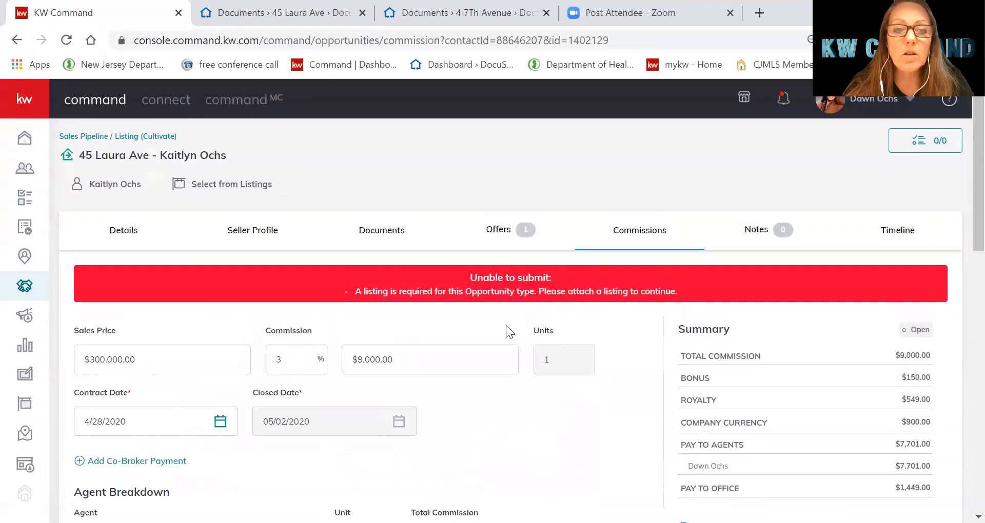
{"action": "left_click", "coordinate": [218, 193]}
{"action": "left_click", "coordinate": [456, 154]}
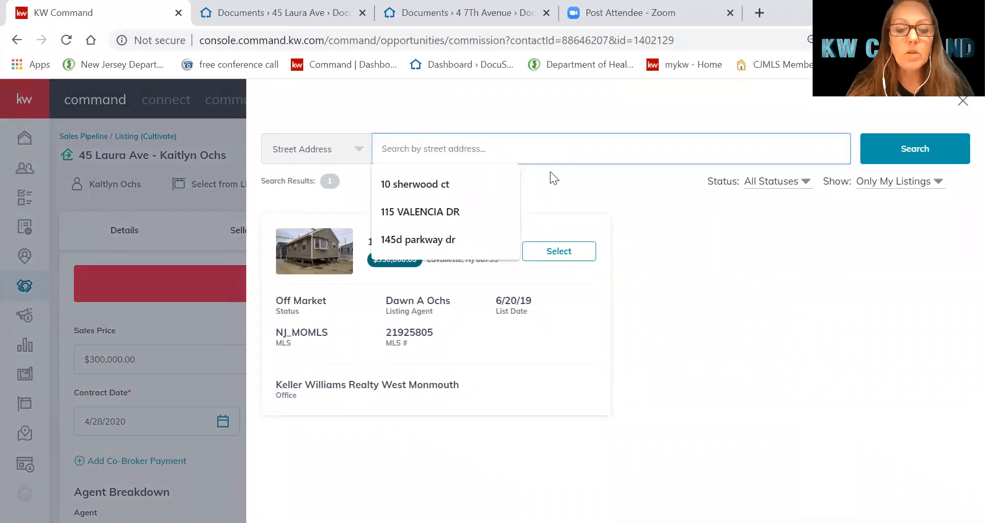
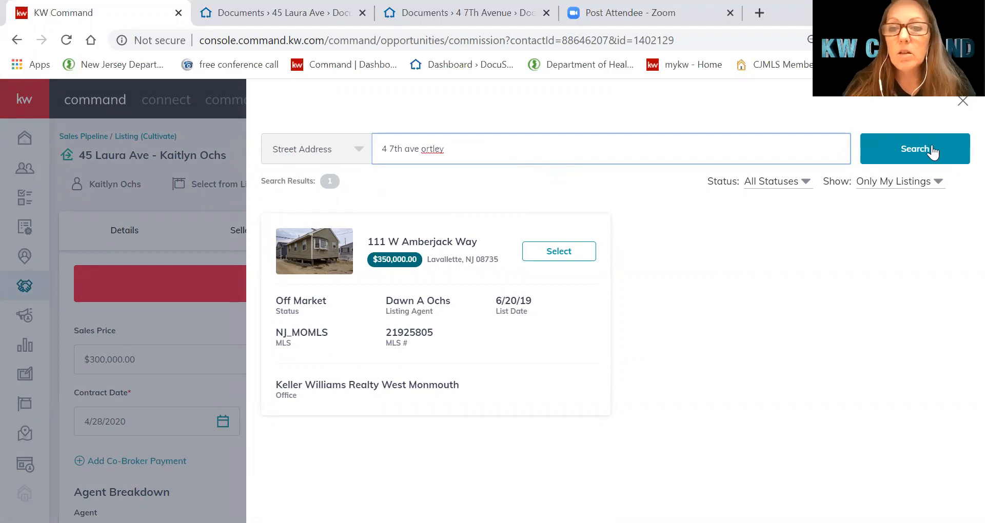
{"action": "left_click", "coordinate": [903, 181]}
{"action": "left_click", "coordinate": [879, 203]}
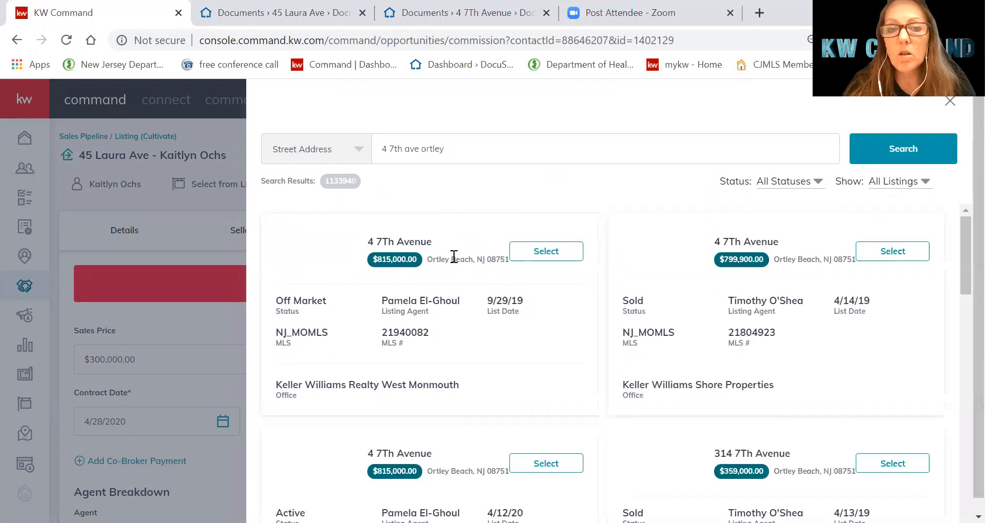
{"action": "left_click", "coordinate": [545, 255]}
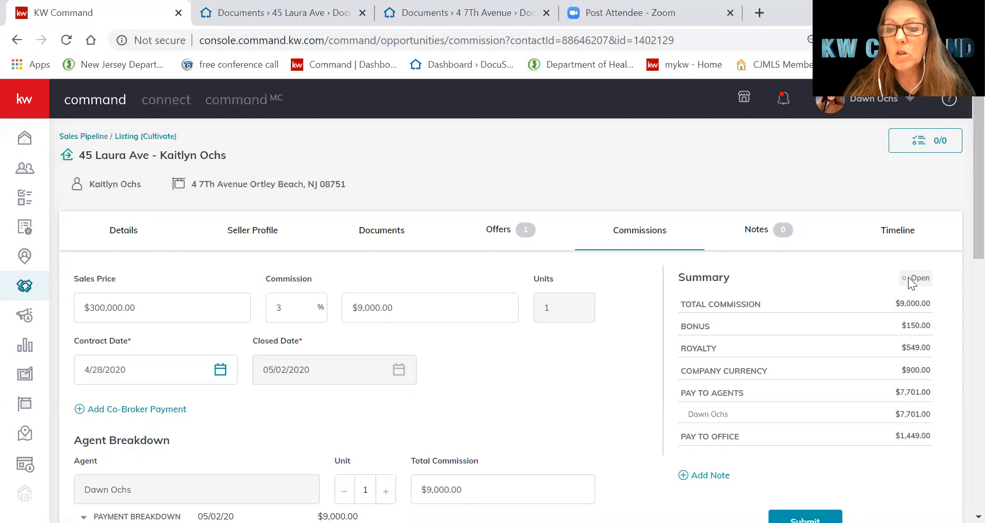
{"action": "scroll", "coordinate": [865, 359], "scroll_direction": "down", "scroll_amount": 1}
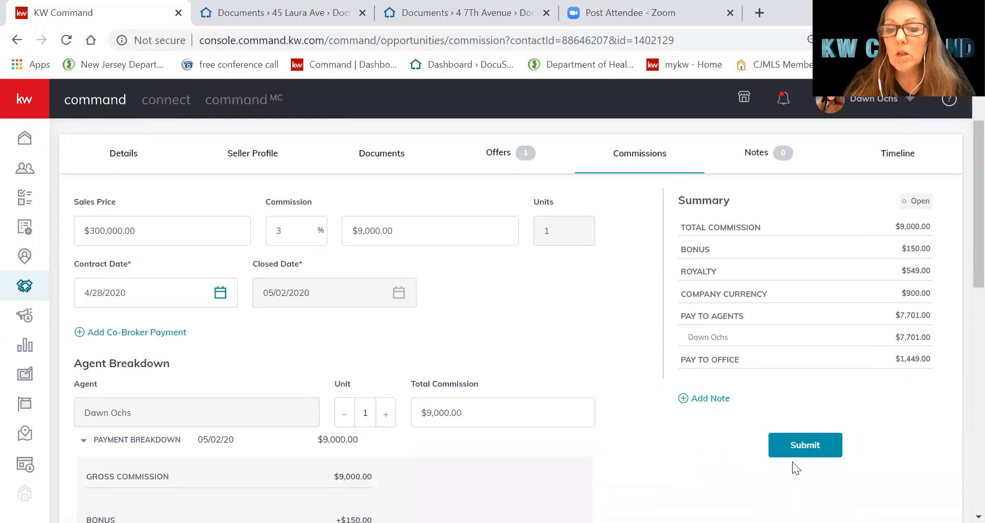